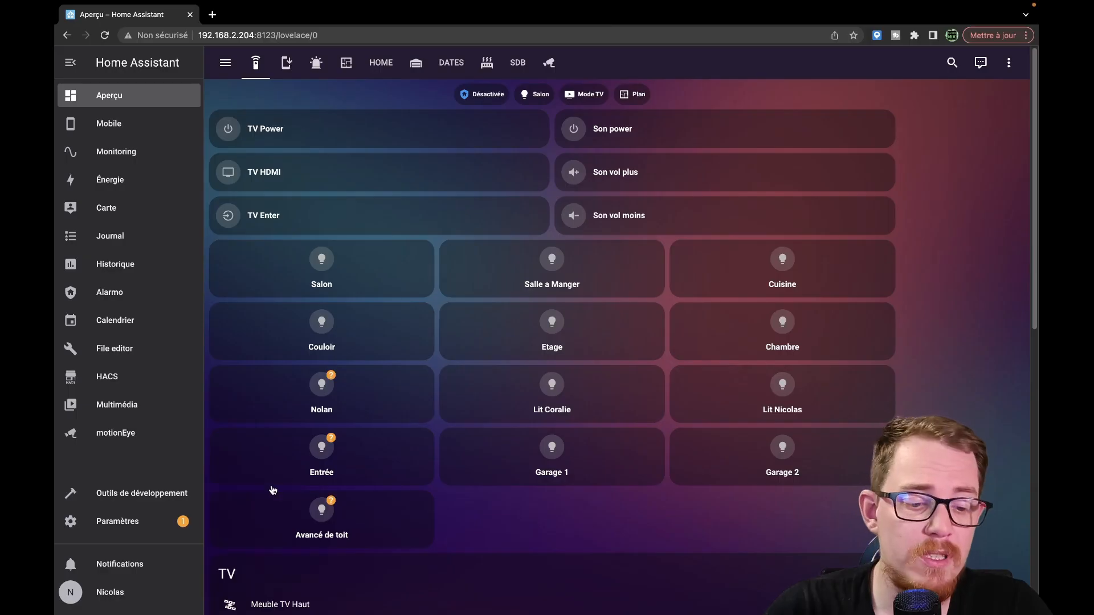
Open the form for adding a network storage in the system's storage settings.
{"action": "left_click", "coordinate": [162, 520]}
{"action": "left_click", "coordinate": [530, 561]}
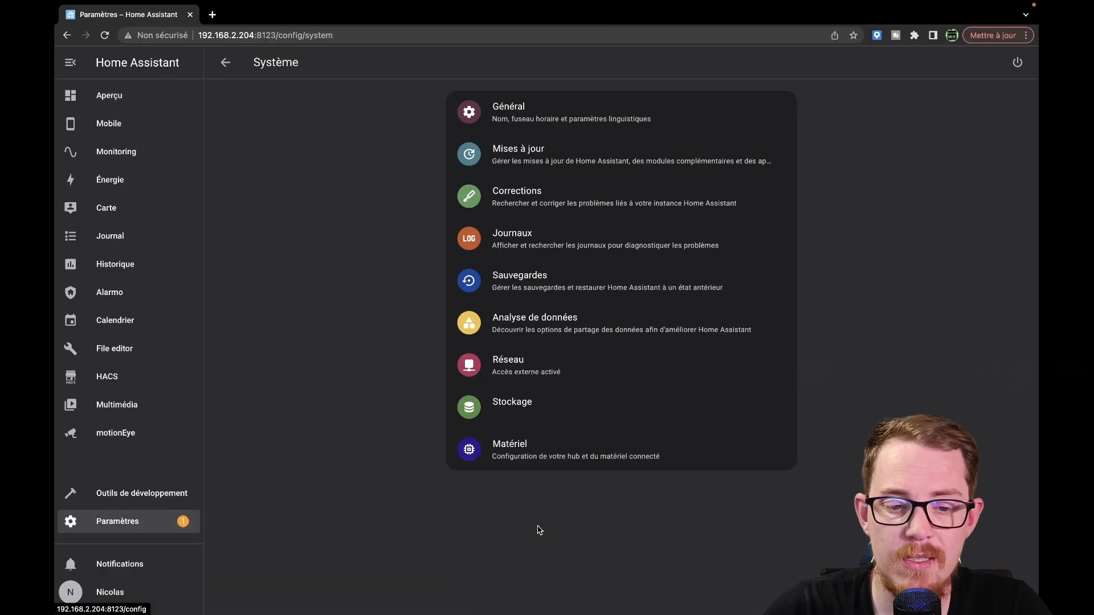
{"action": "left_click", "coordinate": [563, 421]}
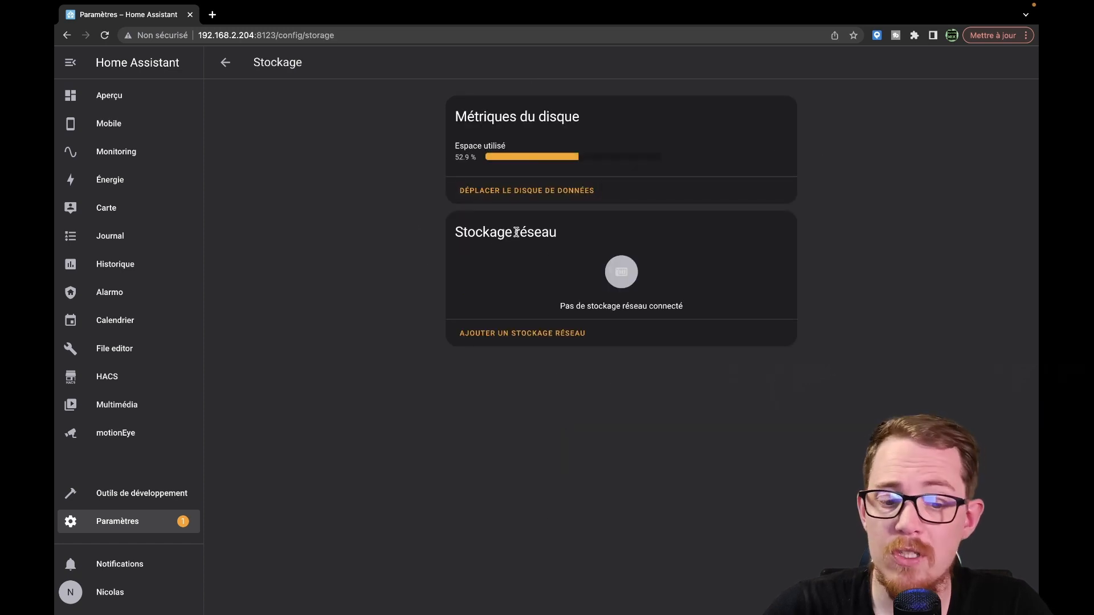
{"action": "left_click", "coordinate": [558, 335]}
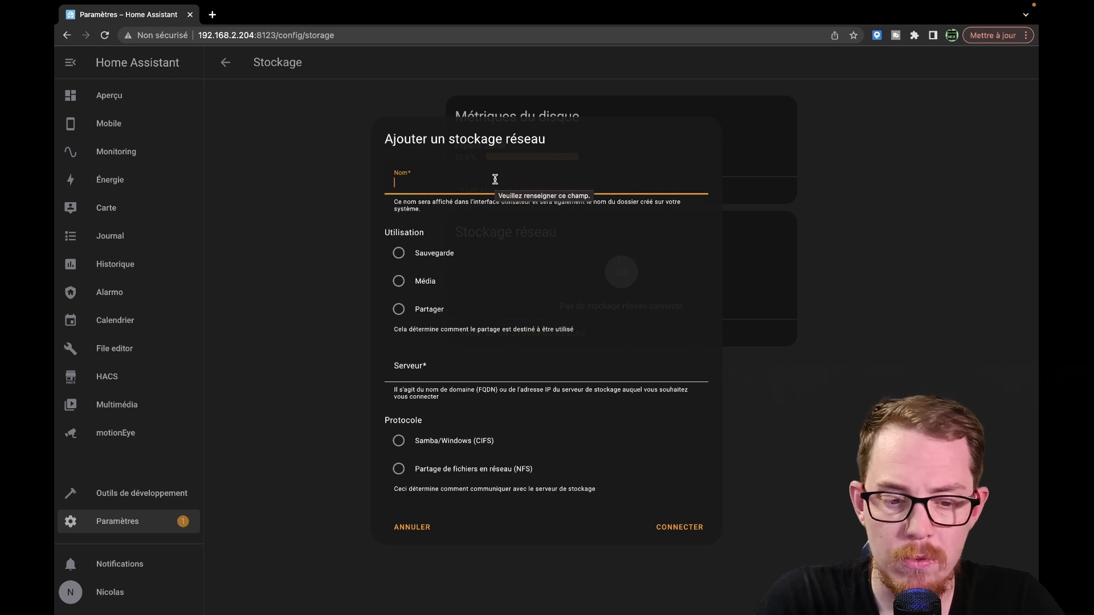
Name the network storage Syno and set its usage to Sauvegarde.
{"action": "type", "text": "N"}
{"action": "key", "text": "BackSpace"}
{"action": "type", "text": "Syno"}
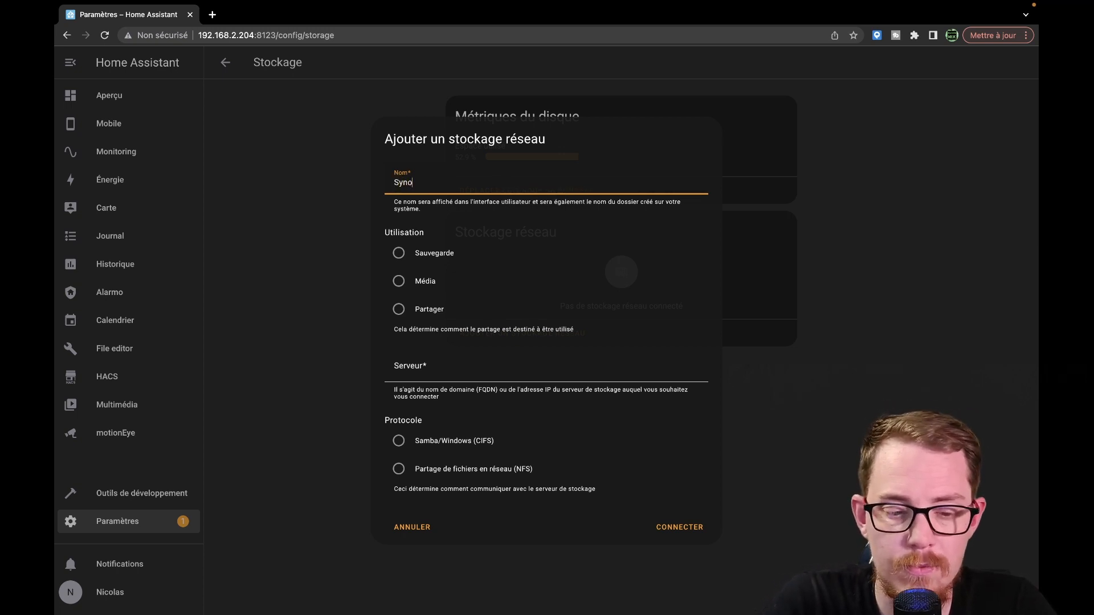
{"action": "left_click", "coordinate": [398, 284]}
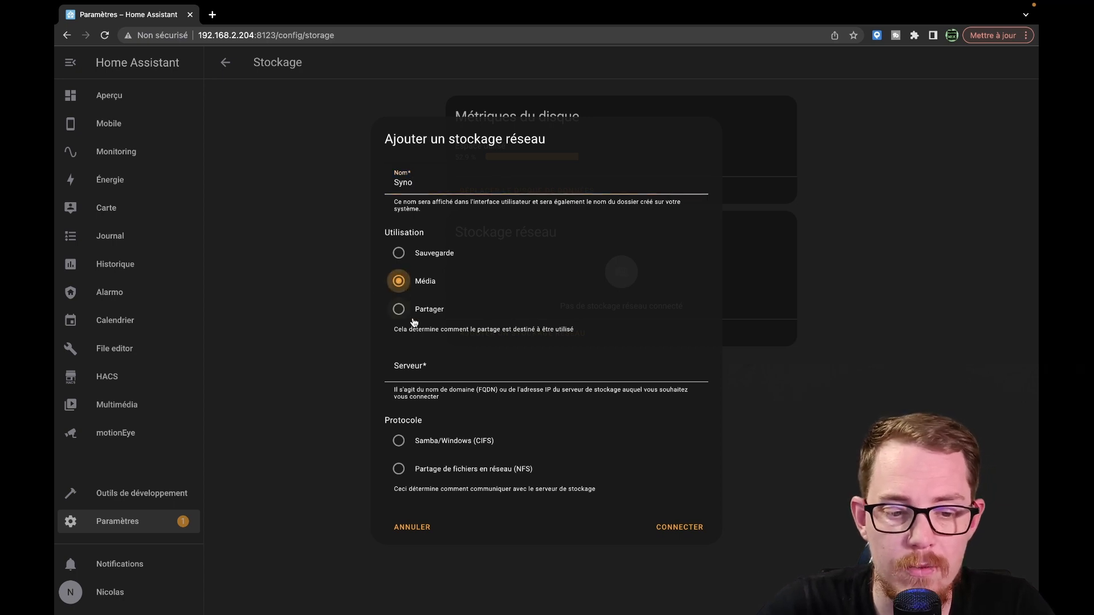
{"action": "left_click", "coordinate": [398, 258]}
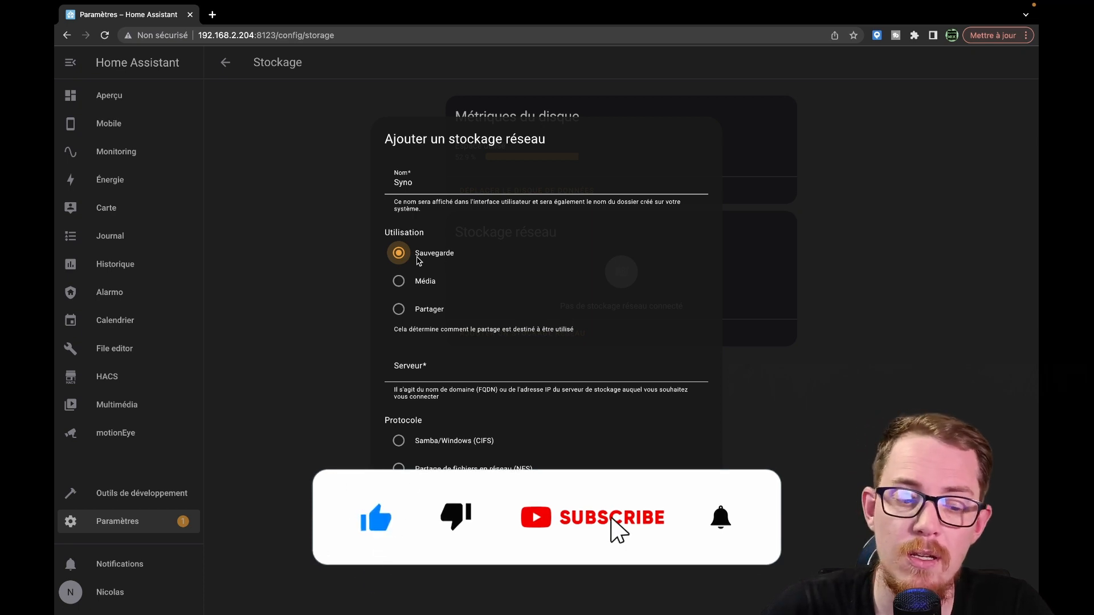
{"action": "left_click", "coordinate": [405, 282]}
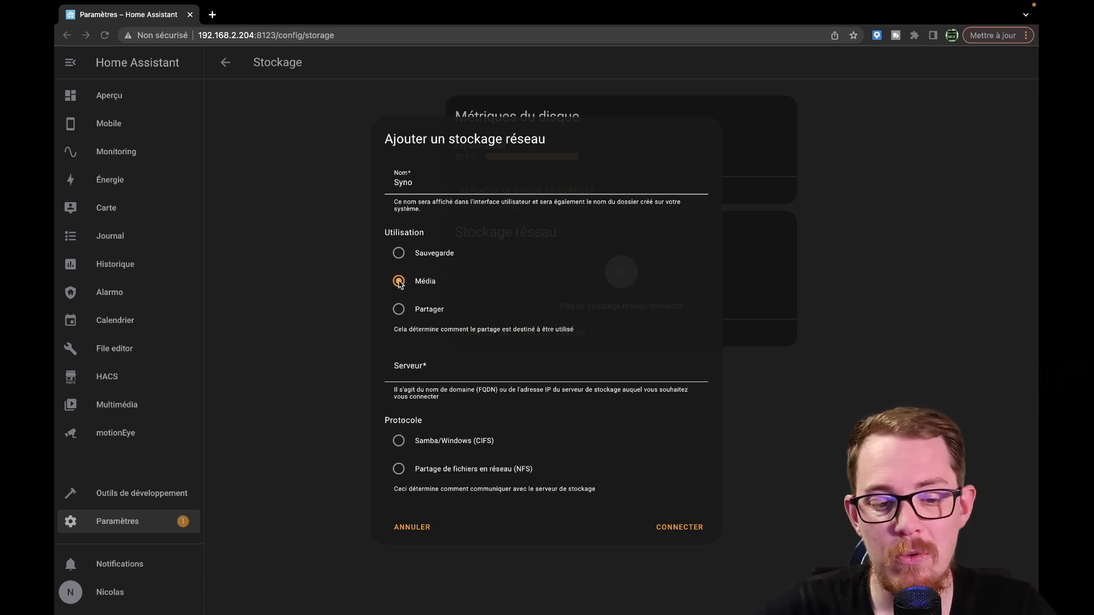
{"action": "left_click", "coordinate": [398, 310]}
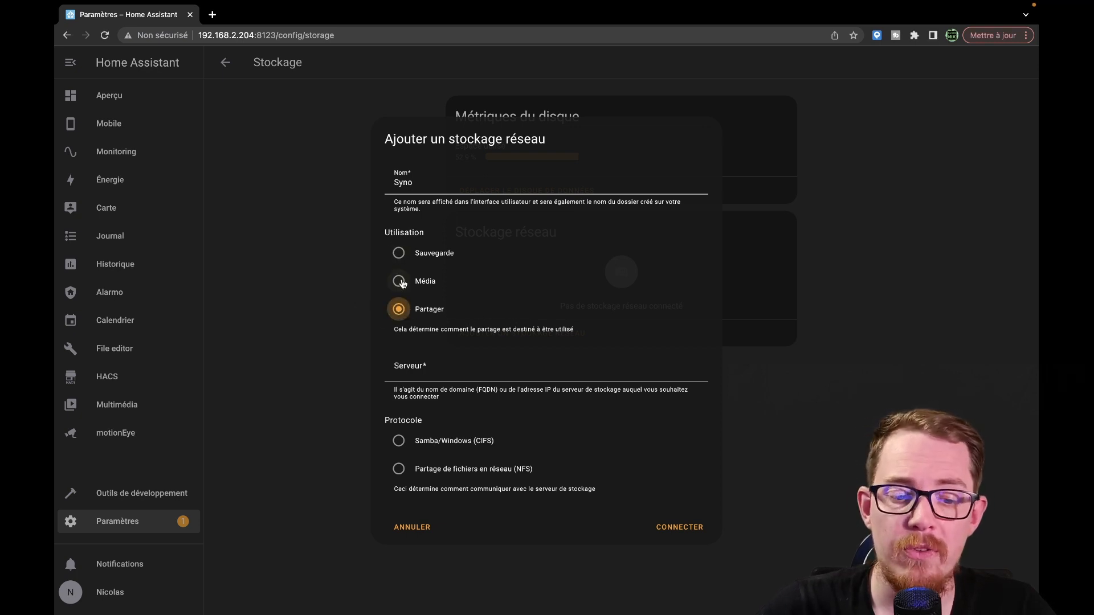
{"action": "left_click", "coordinate": [398, 252]}
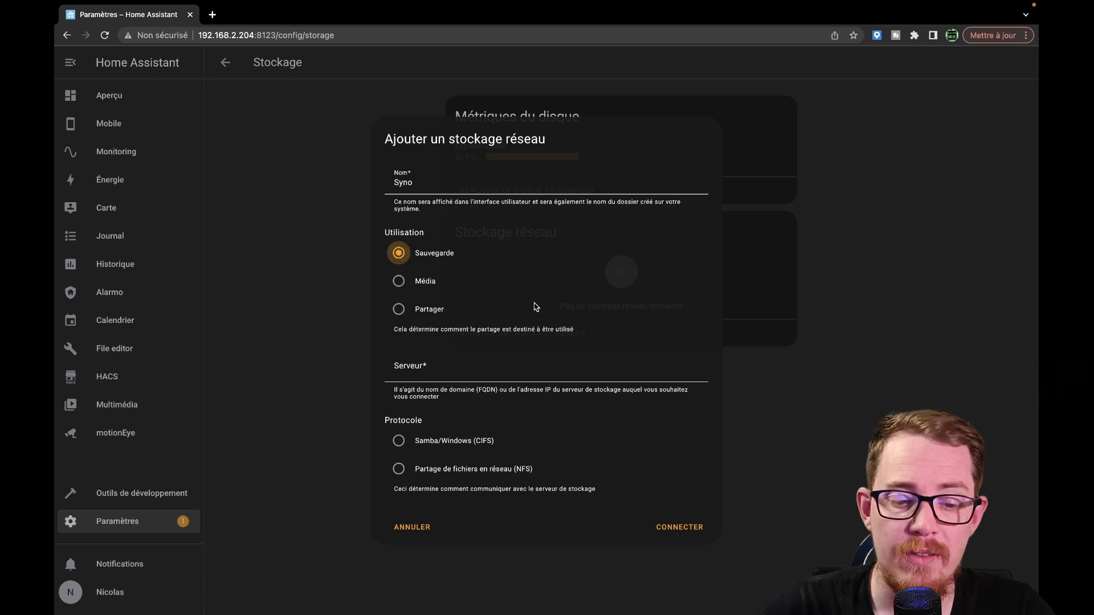
Set the server to 192.168.2.201, the protocol to Samba/Windows (CIFS) and the remote share to Backup.
{"action": "left_click", "coordinate": [451, 366]}
{"action": "type", "text": "192.168.2.201"}
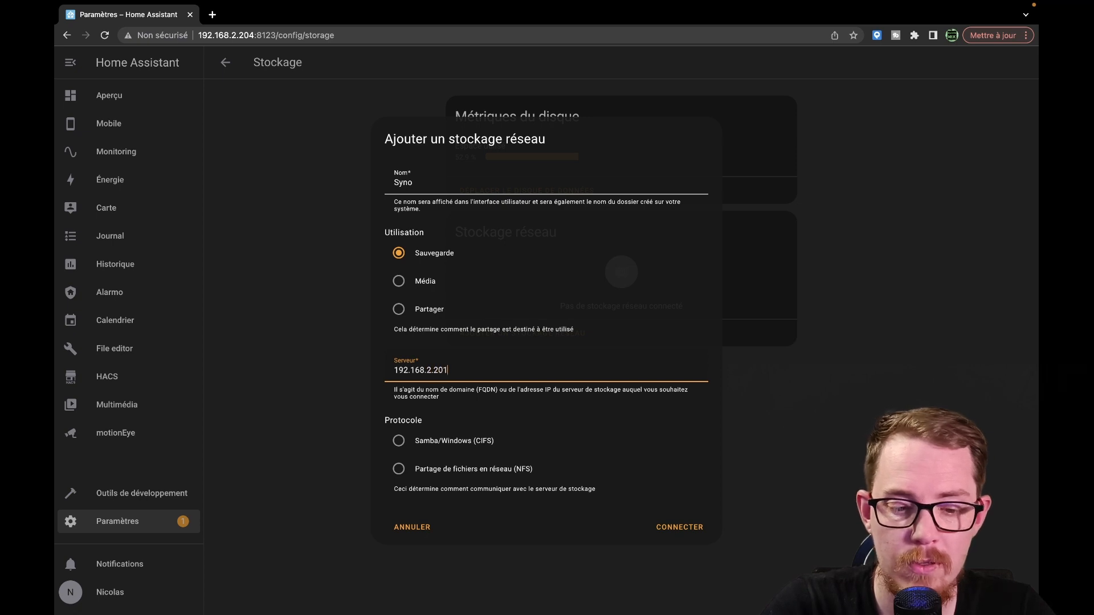
{"action": "left_click", "coordinate": [447, 441]}
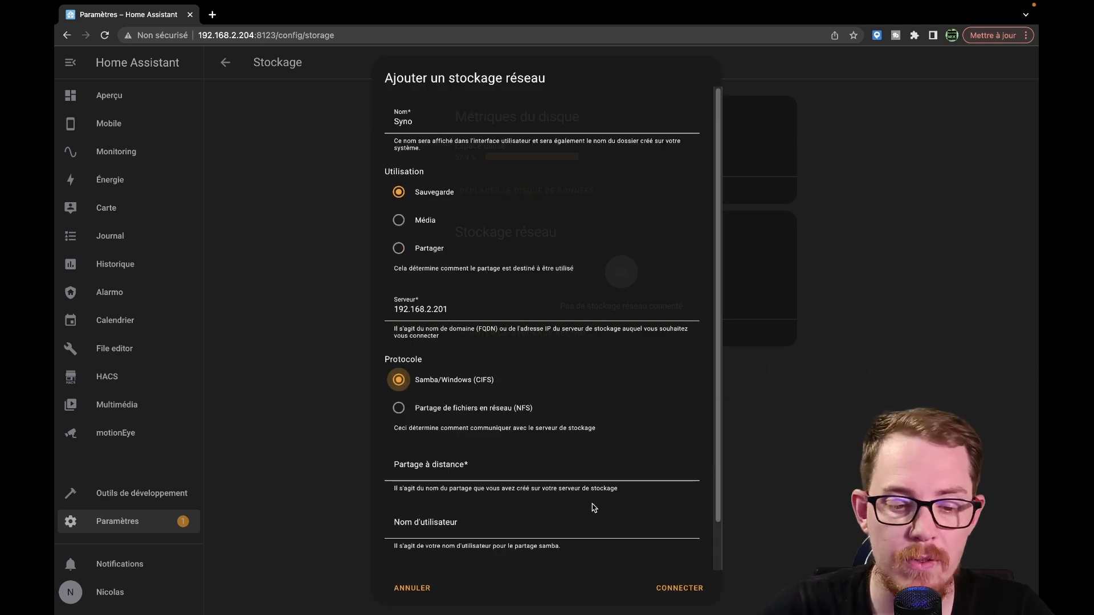
{"action": "scroll", "coordinate": [590, 473], "scroll_direction": "down", "scroll_amount": 2}
{"action": "left_click", "coordinate": [520, 426]}
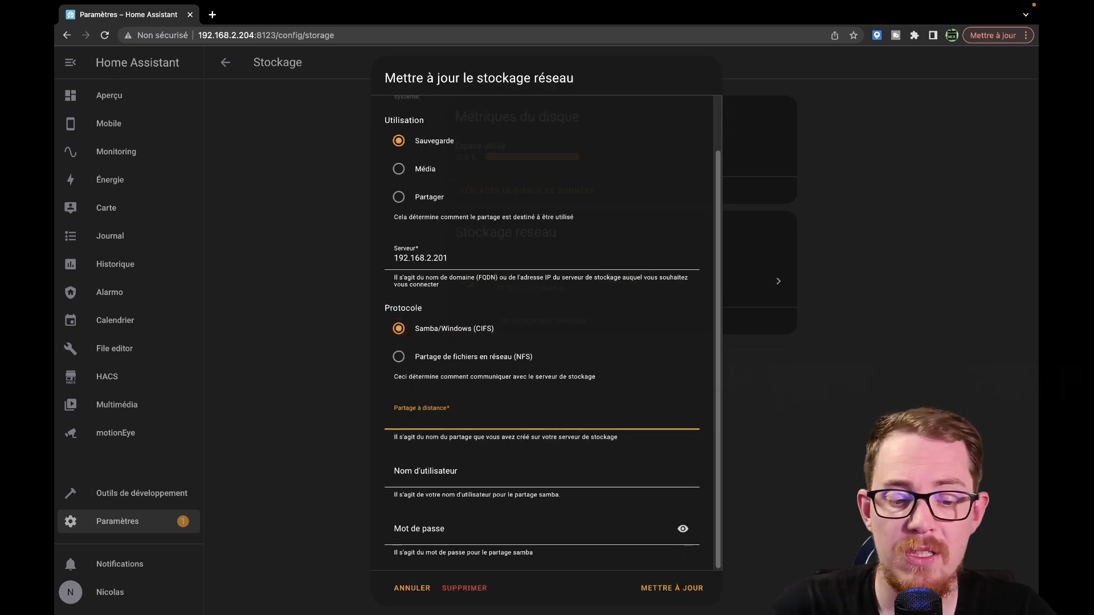
{"action": "type", "text": "Backup"}
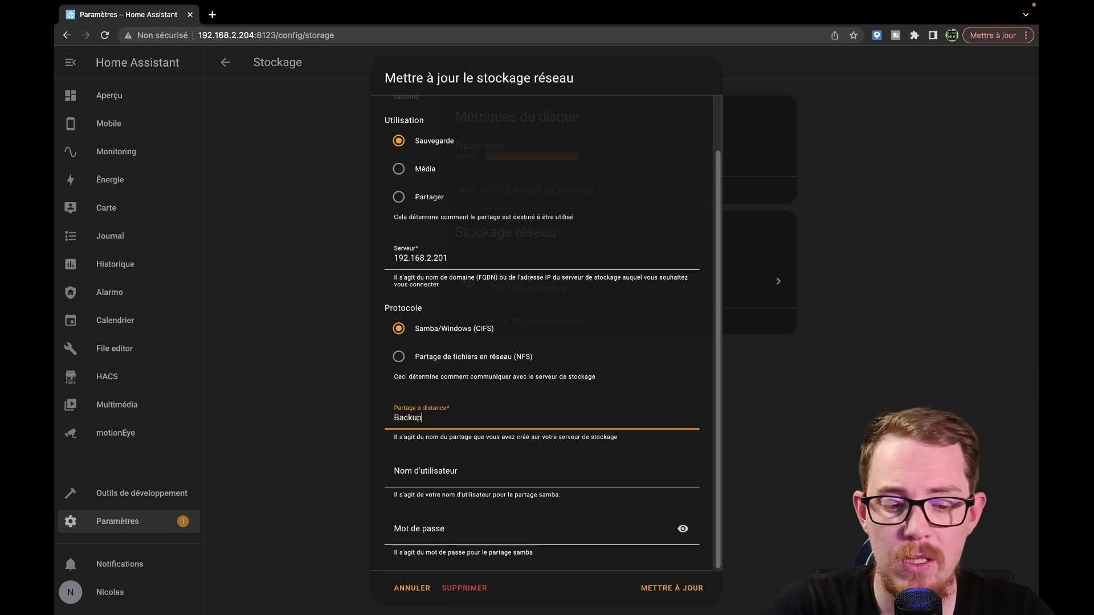
Enter the username and password for the Backup share and save the network storage.
{"action": "key", "text": "Tab"}
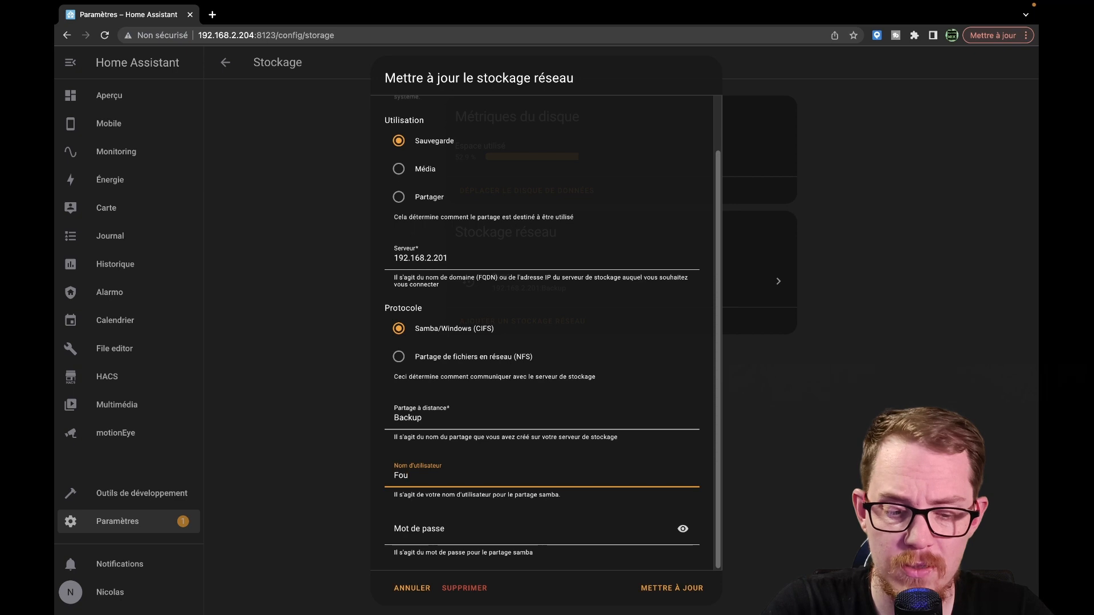
{"action": "key", "text": "Tab"}
{"action": "type", "text": "*******"}
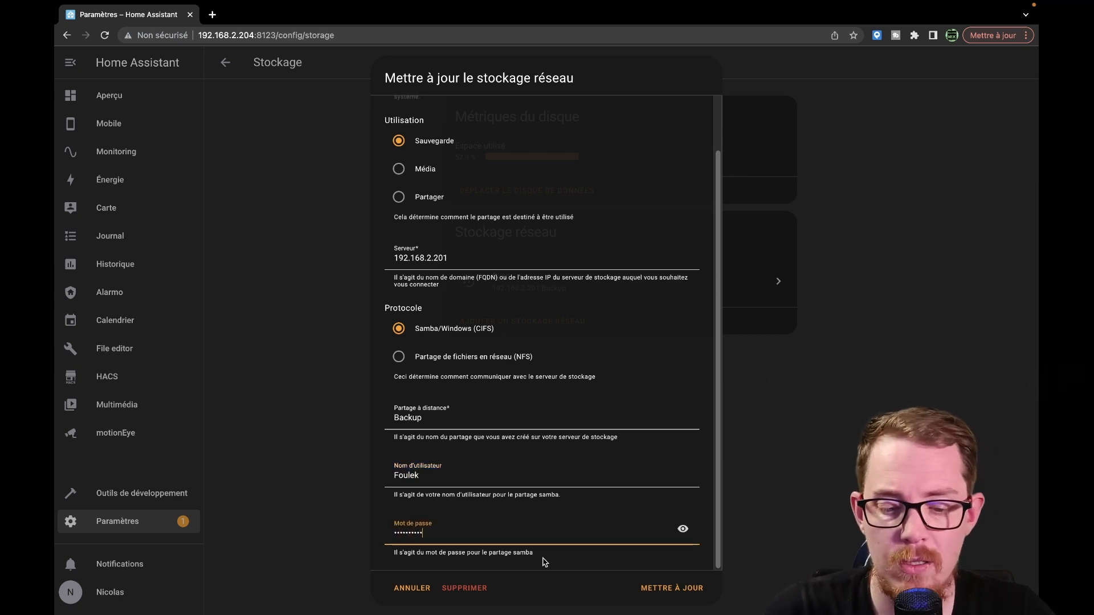
{"action": "left_click", "coordinate": [676, 588]}
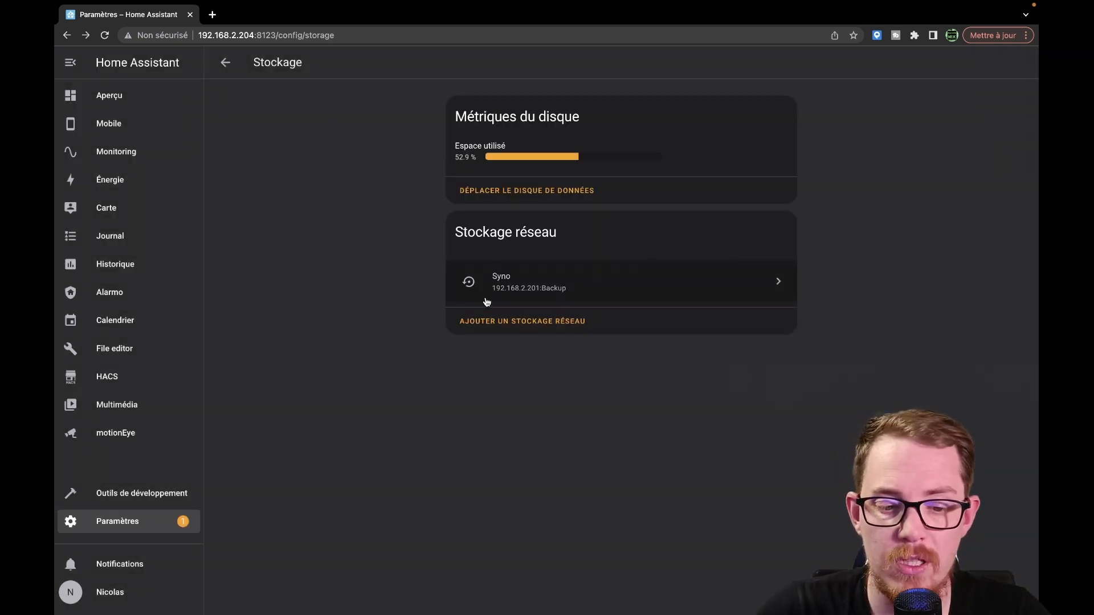
Start a second network storage with the usage Média and the name SynoMedia.
{"action": "left_click", "coordinate": [516, 322]}
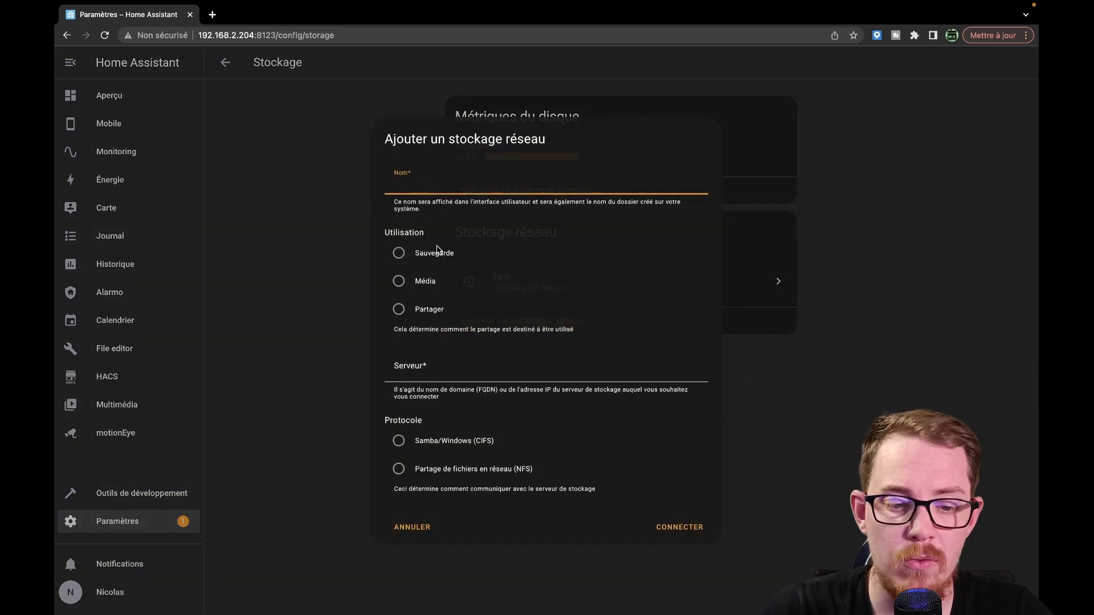
{"action": "left_click", "coordinate": [399, 280]}
{"action": "left_click", "coordinate": [451, 178]}
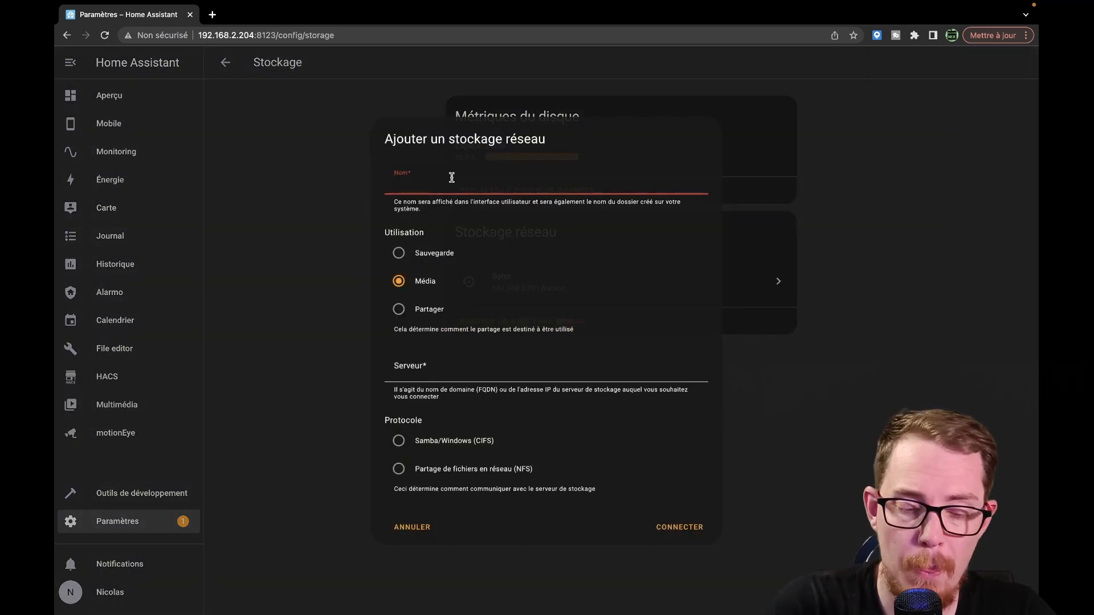
{"action": "type", "text": "SynoM"}
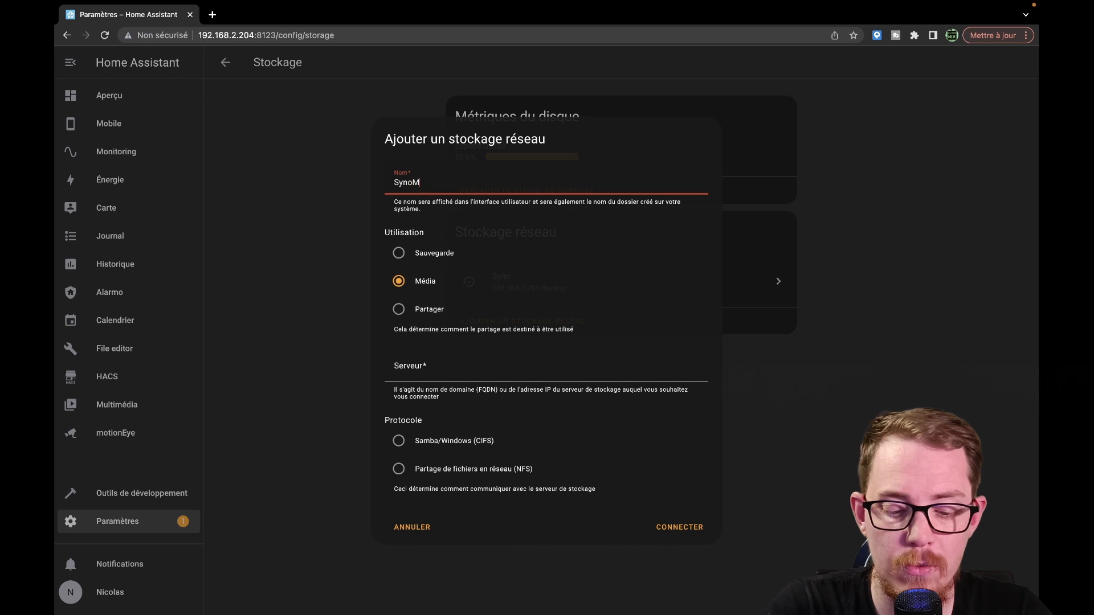
{"action": "type", "text": "edia"}
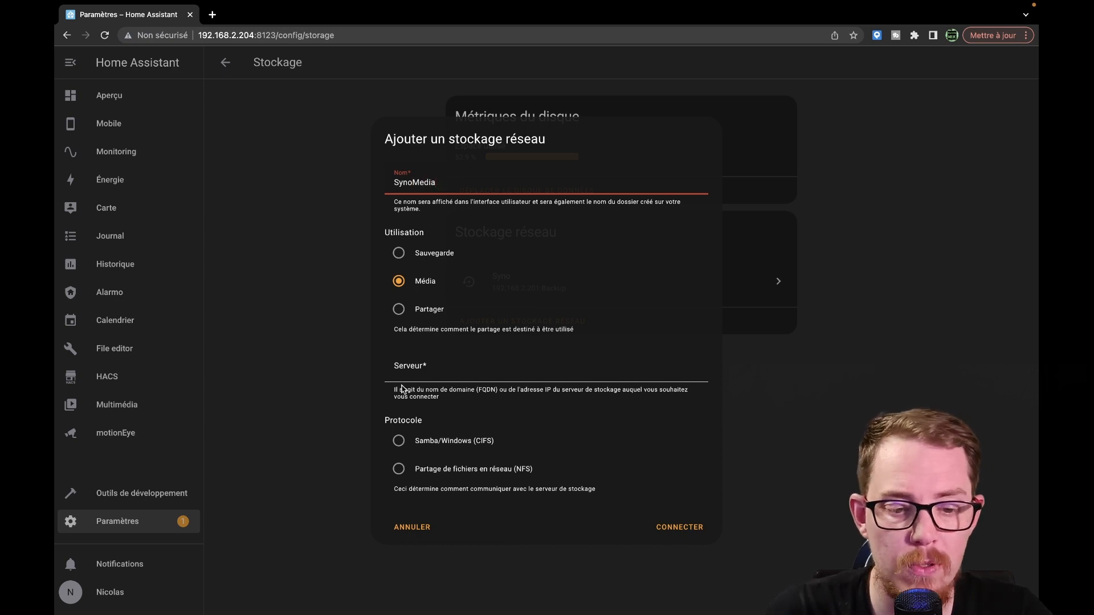
Set the SynoMedia server to 192.168.2.201, the protocol to Samba/Windows (CIFS) and the remote share to Poudlard.
{"action": "left_click", "coordinate": [419, 374]}
{"action": "type", "text": "192.1"}
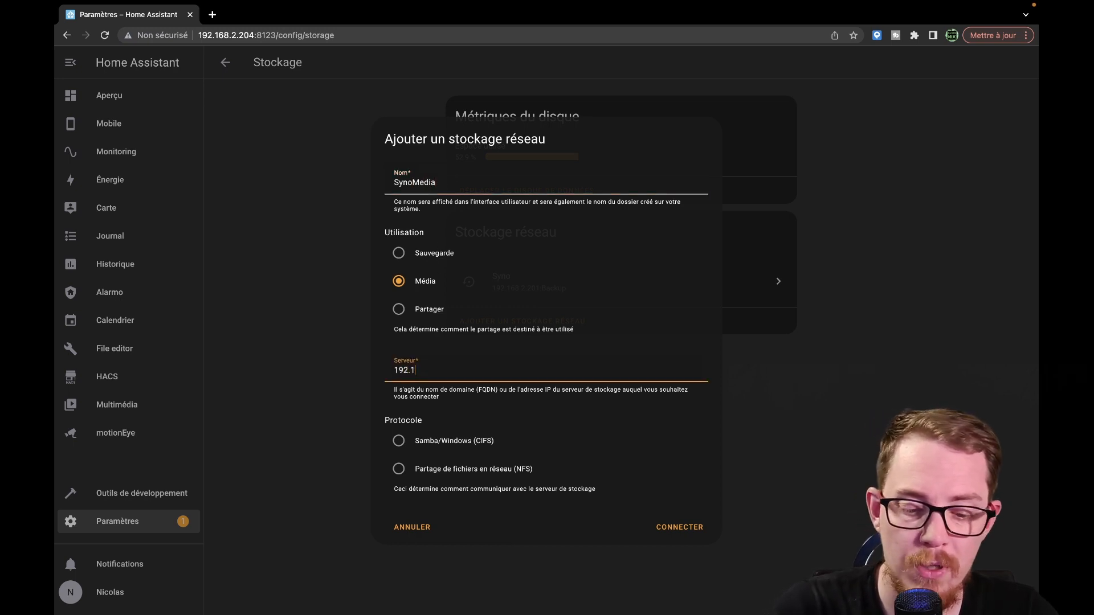
{"action": "type", "text": "68.2.201"}
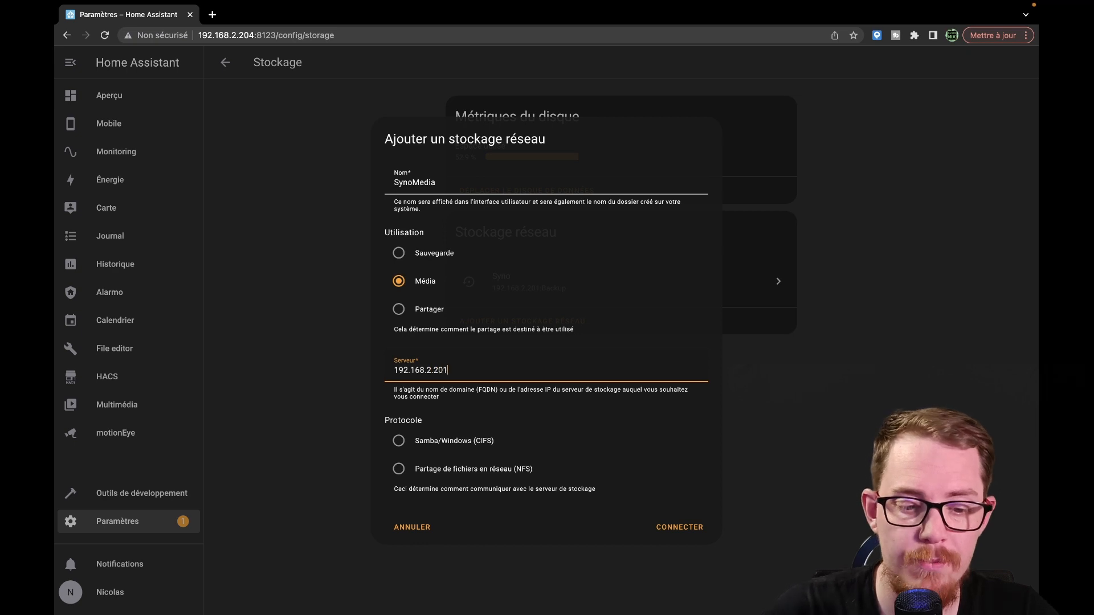
{"action": "left_click", "coordinate": [399, 441]}
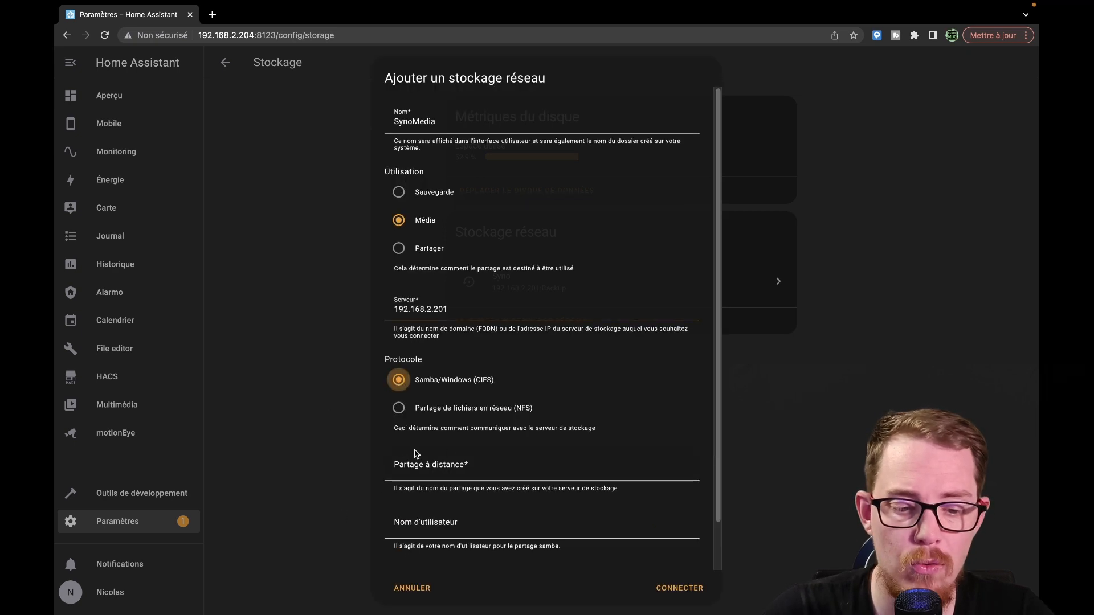
{"action": "left_click", "coordinate": [457, 463]}
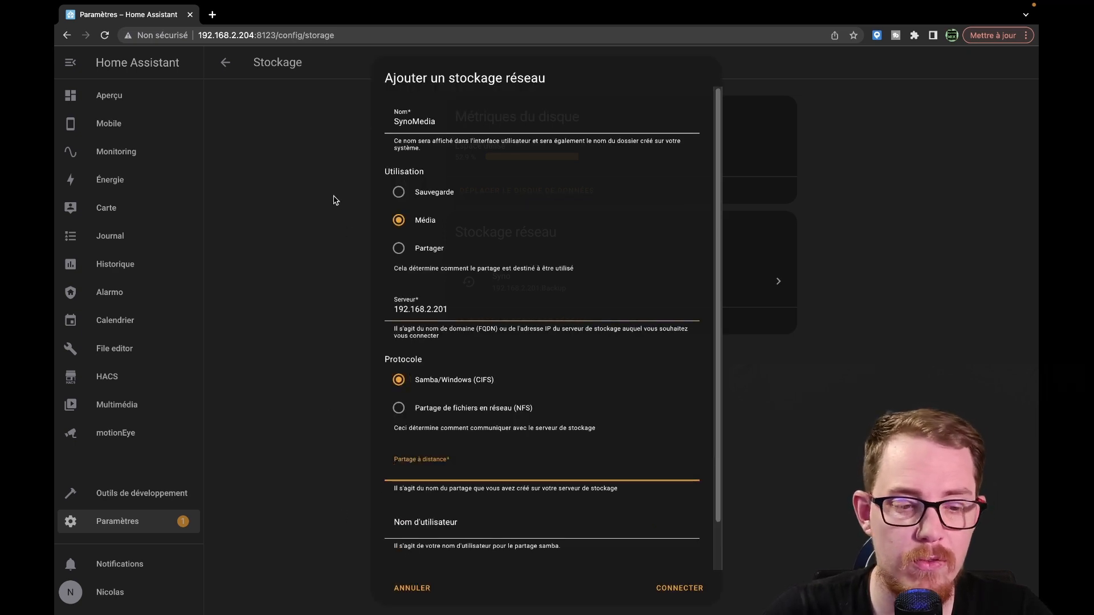
{"action": "left_click", "coordinate": [464, 468]}
{"action": "type", "text": "Poudlard"}
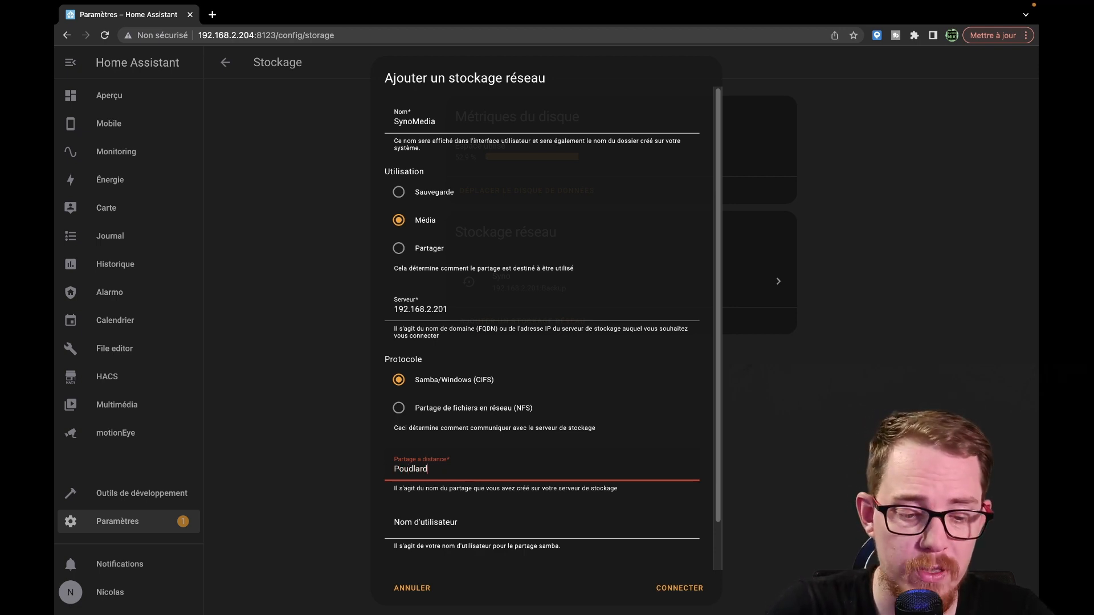
Enter the username and password for the Poudlard share and connect the network storage.
{"action": "key", "text": "Tab"}
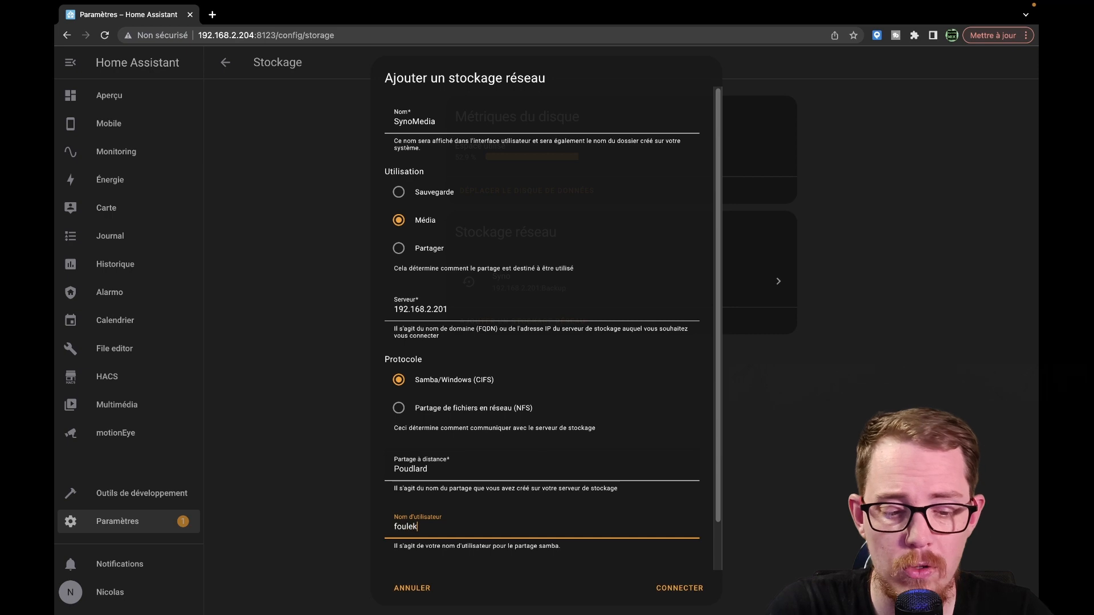
{"action": "key", "text": "Tab"}
{"action": "type", "text": "•••••••"}
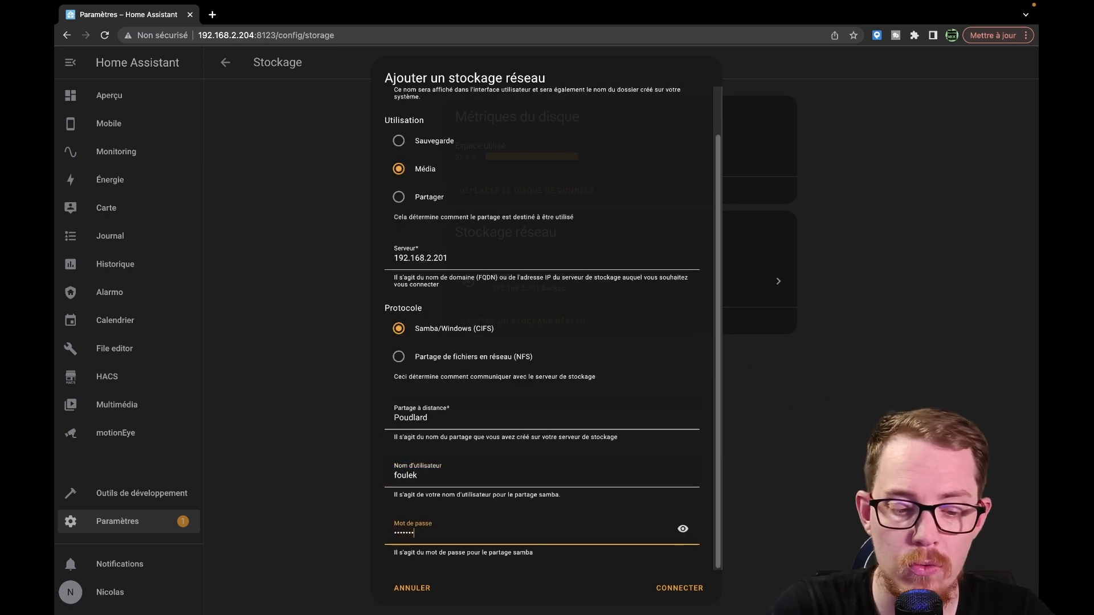
{"action": "key", "text": "super+a"}
{"action": "type", "text": "••••"}
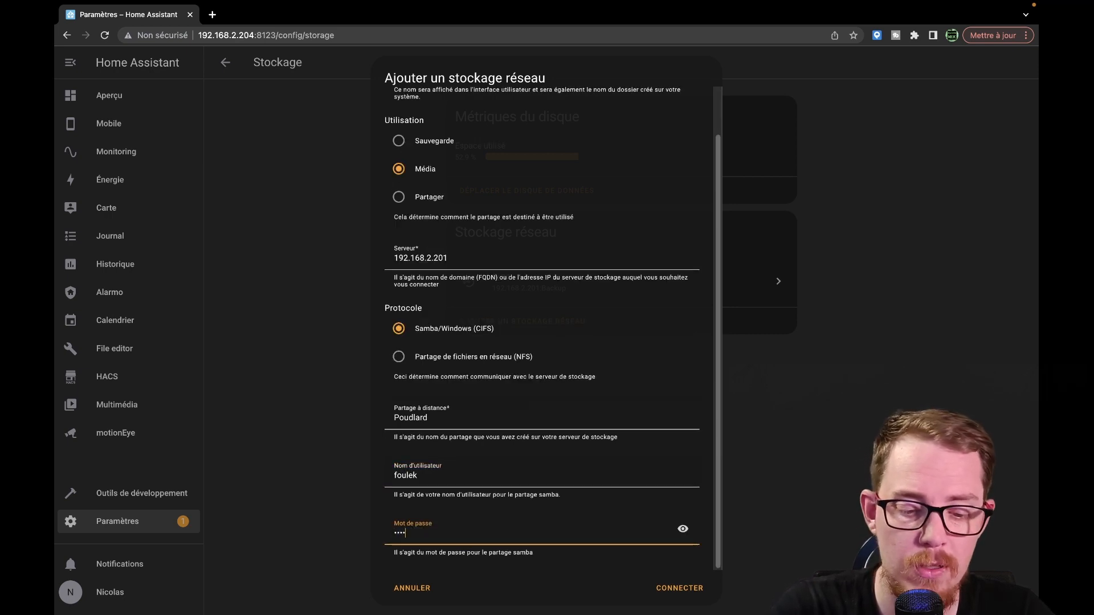
{"action": "type", "text": "•••"}
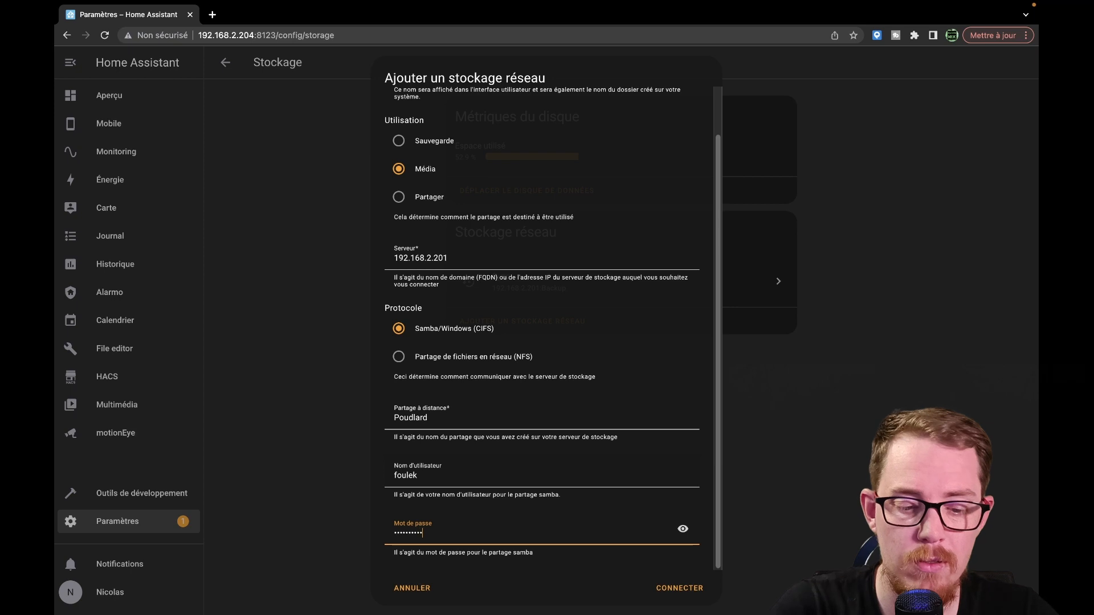
{"action": "left_click", "coordinate": [691, 588]}
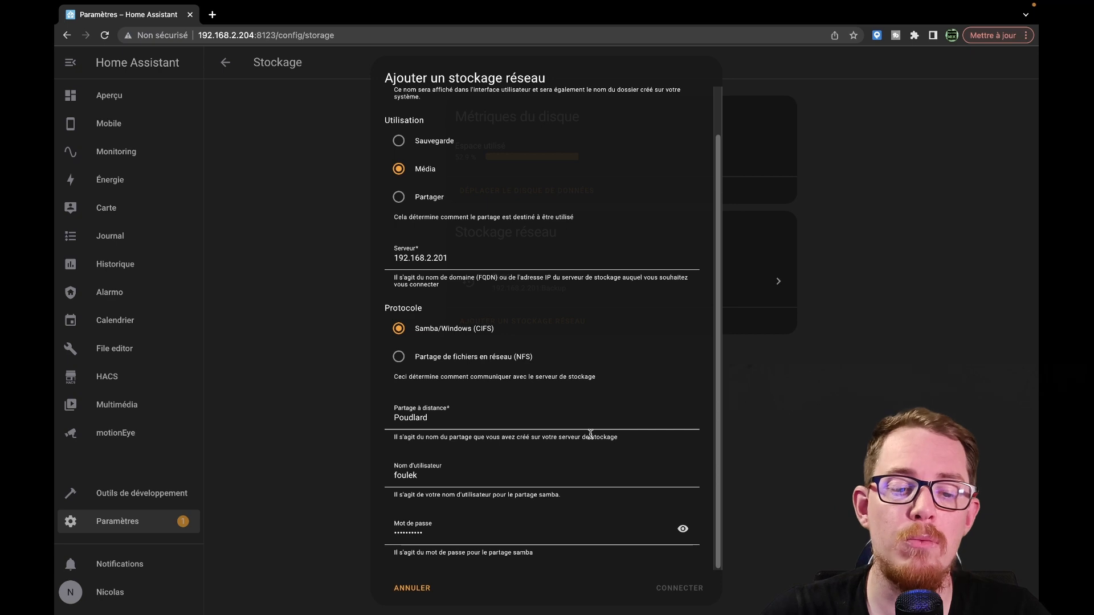
Open the integrations overview and examine the devices of the Tuya integration.
{"action": "left_click", "coordinate": [147, 521]}
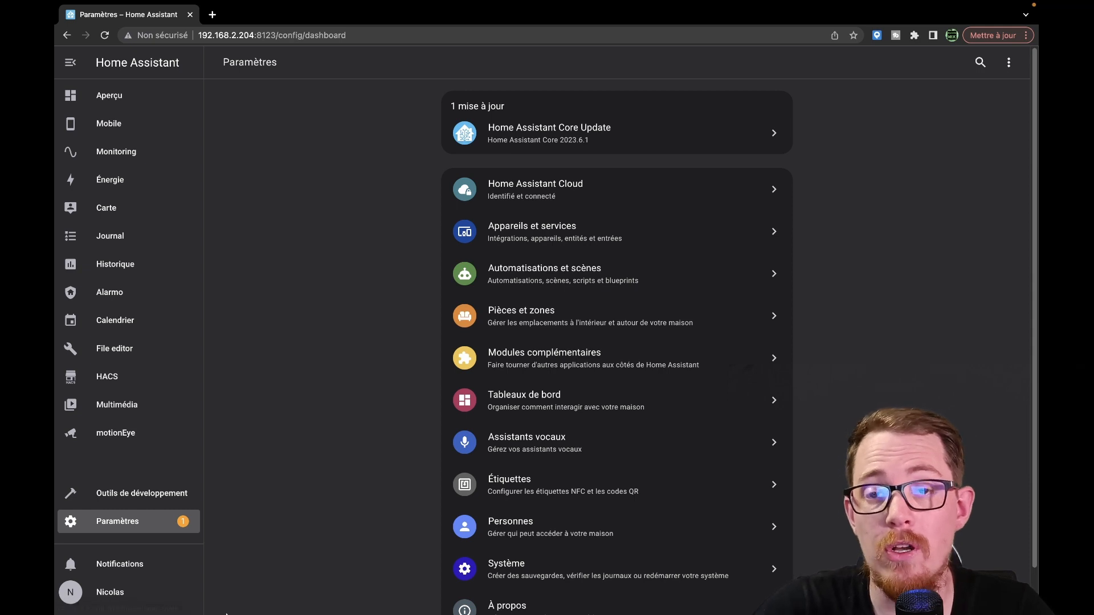
{"action": "mouse_move", "coordinate": [227, 614]}
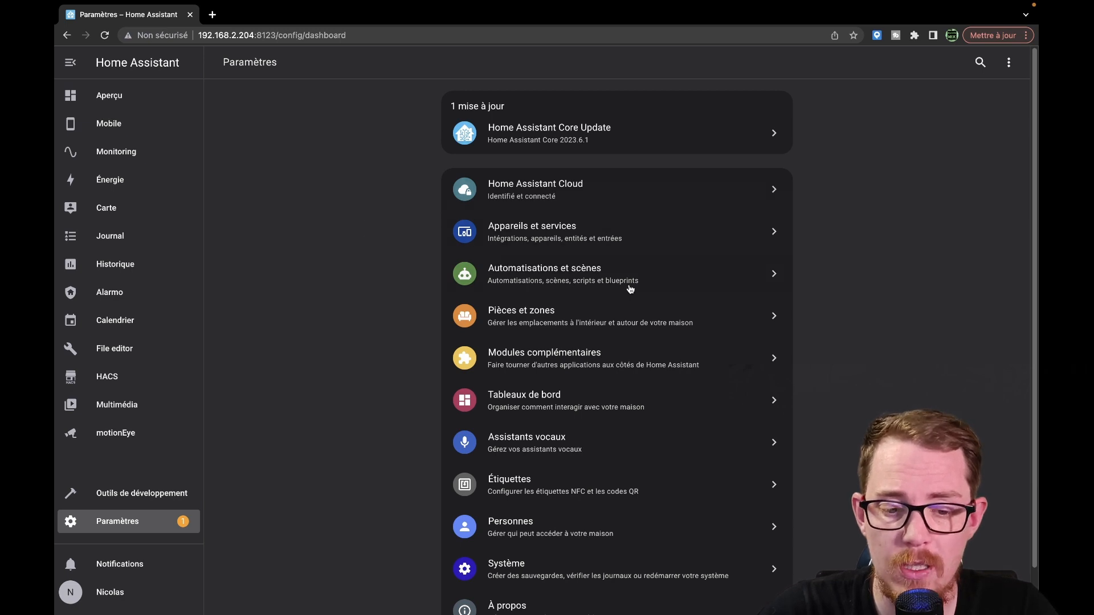
{"action": "left_click", "coordinate": [593, 249]}
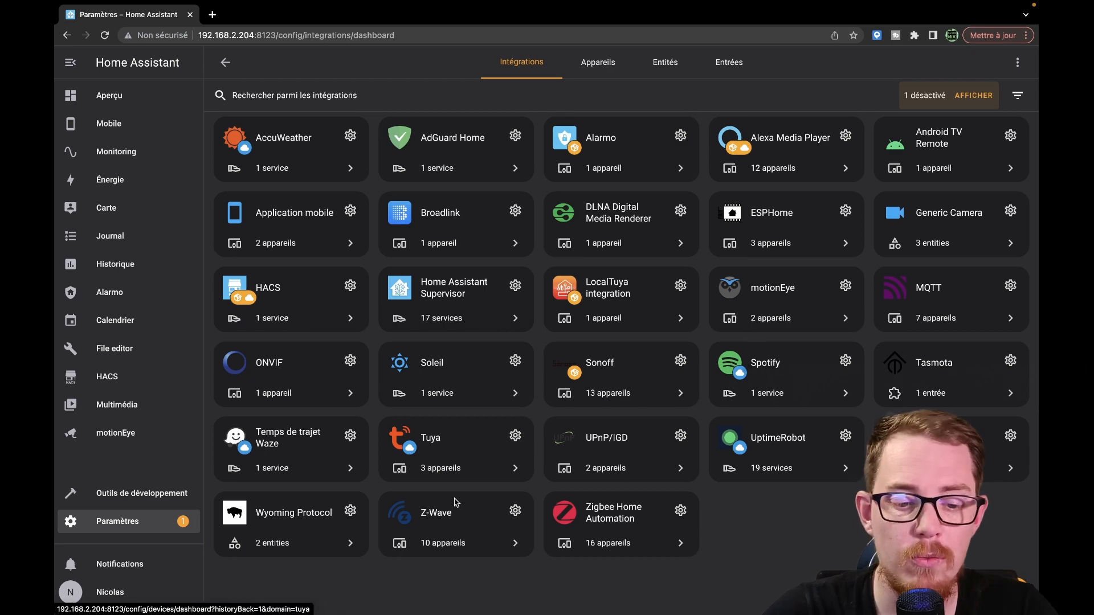
{"action": "left_click", "coordinate": [457, 469]}
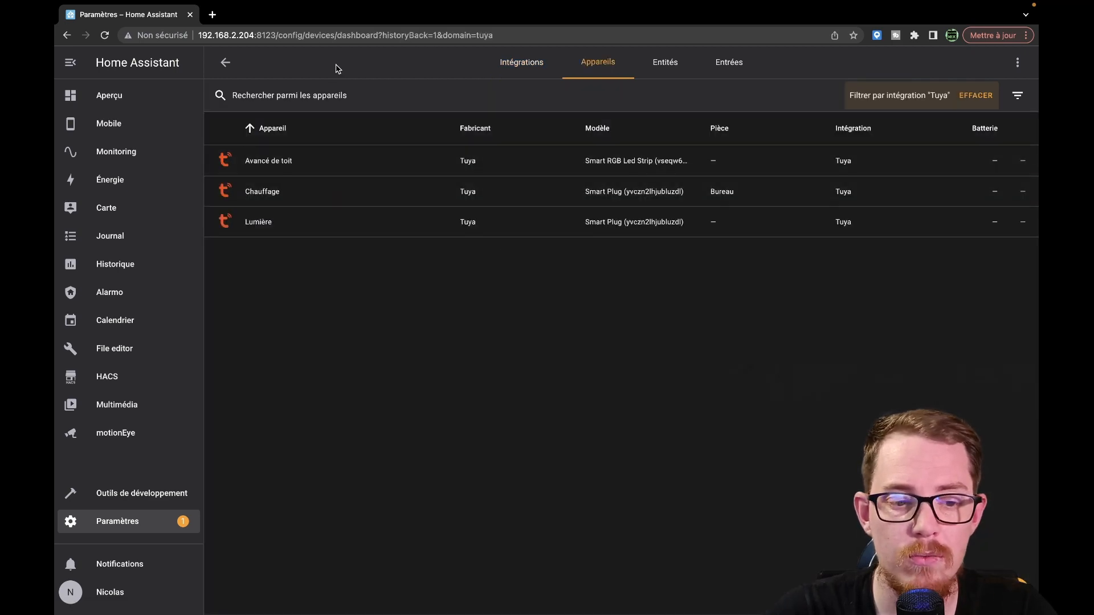
{"action": "left_click", "coordinate": [230, 66]}
{"action": "left_click", "coordinate": [462, 468]}
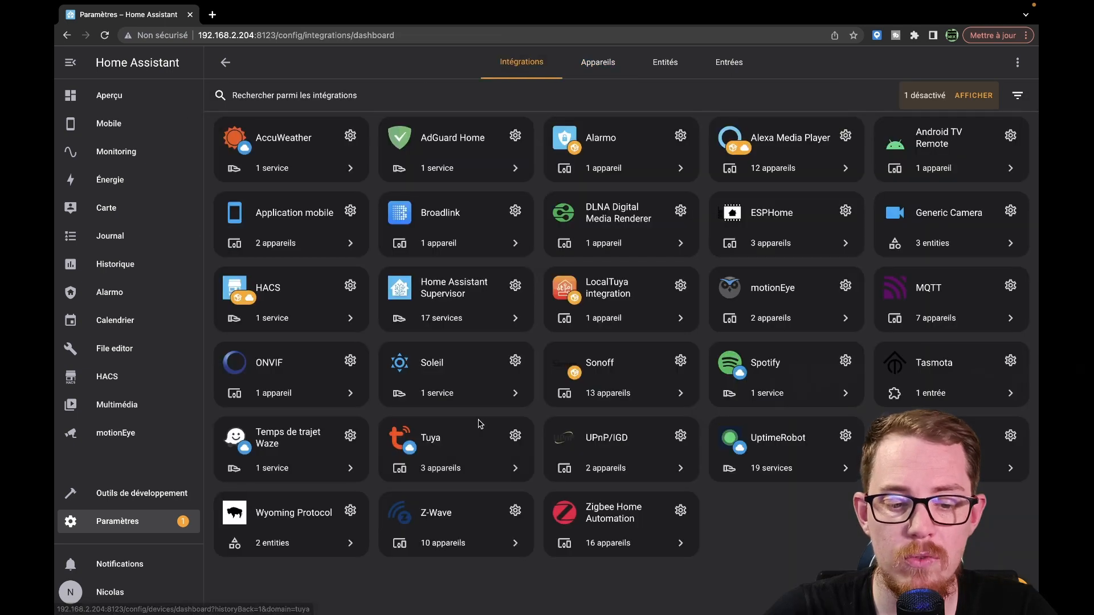
Examine the Tuya integration's devices and entities, and the services of the Home Assistant Supervisor integration.
{"action": "left_click", "coordinate": [515, 436]}
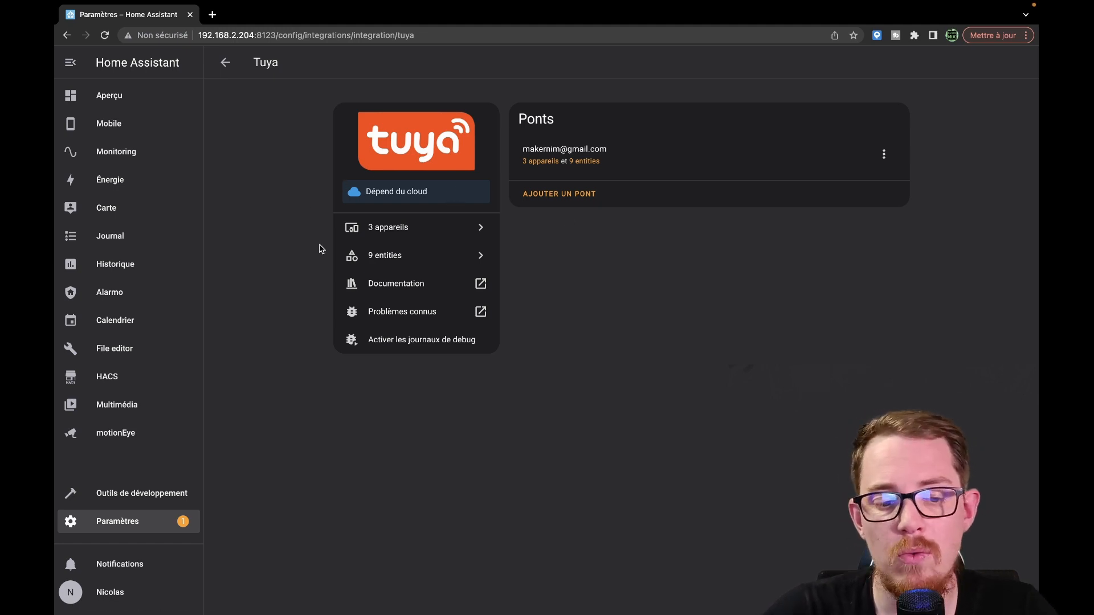
{"action": "left_click", "coordinate": [399, 228]}
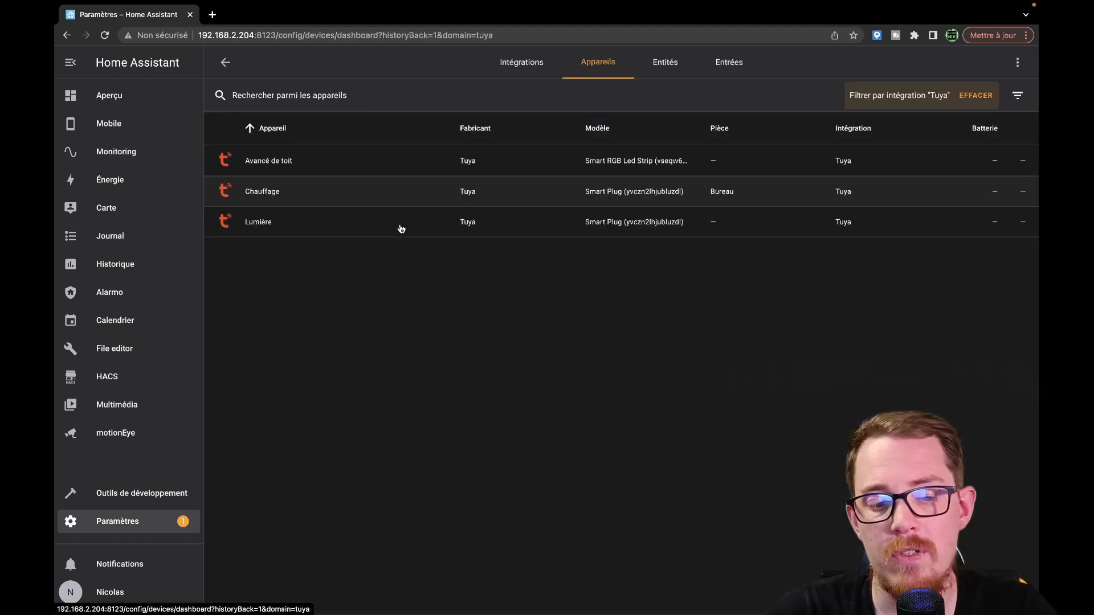
{"action": "left_click", "coordinate": [225, 63]}
{"action": "left_click", "coordinate": [393, 258]}
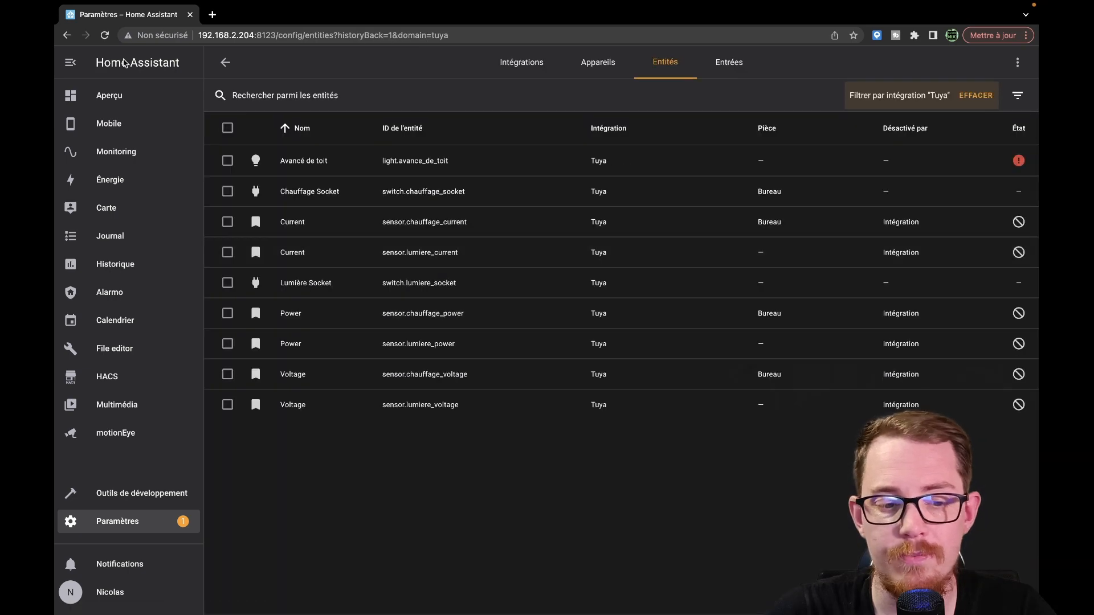
{"action": "left_click", "coordinate": [217, 68]}
{"action": "left_click", "coordinate": [221, 64]}
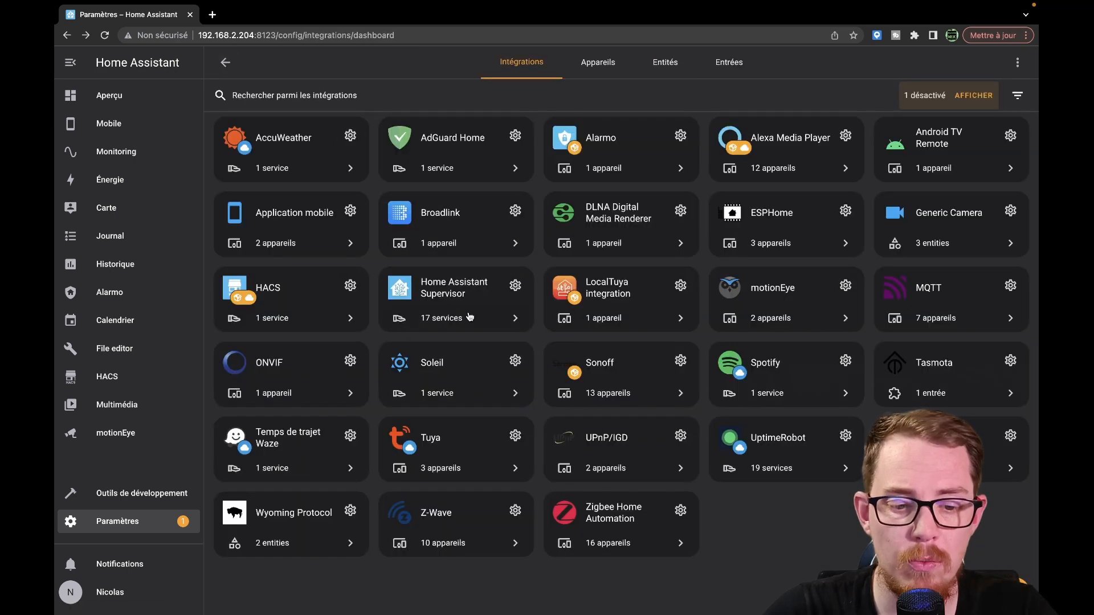
{"action": "left_click", "coordinate": [472, 319]}
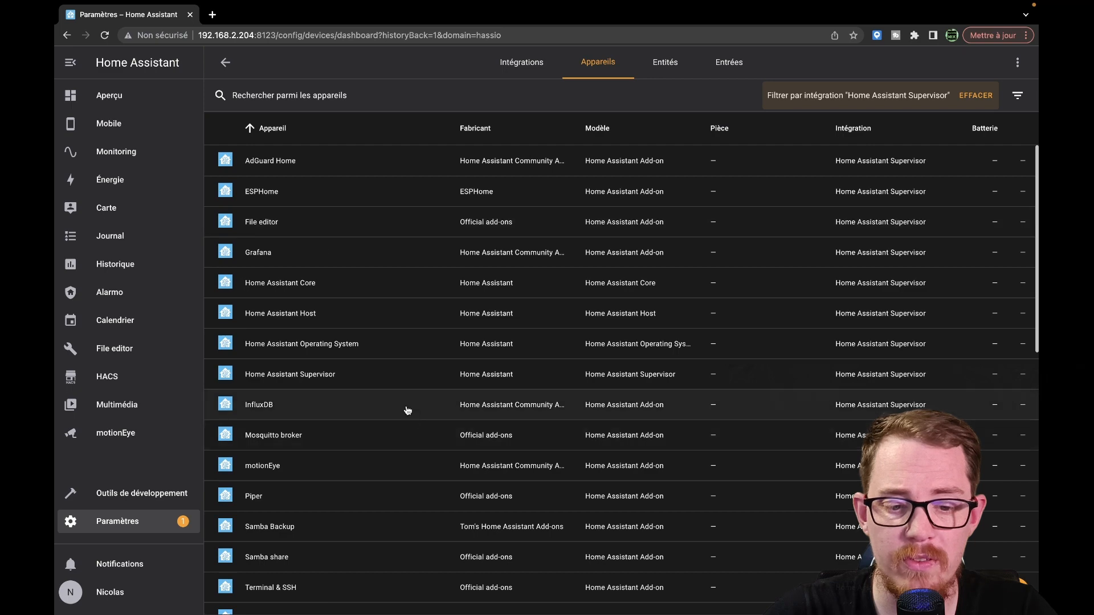
{"action": "left_click", "coordinate": [225, 62]}
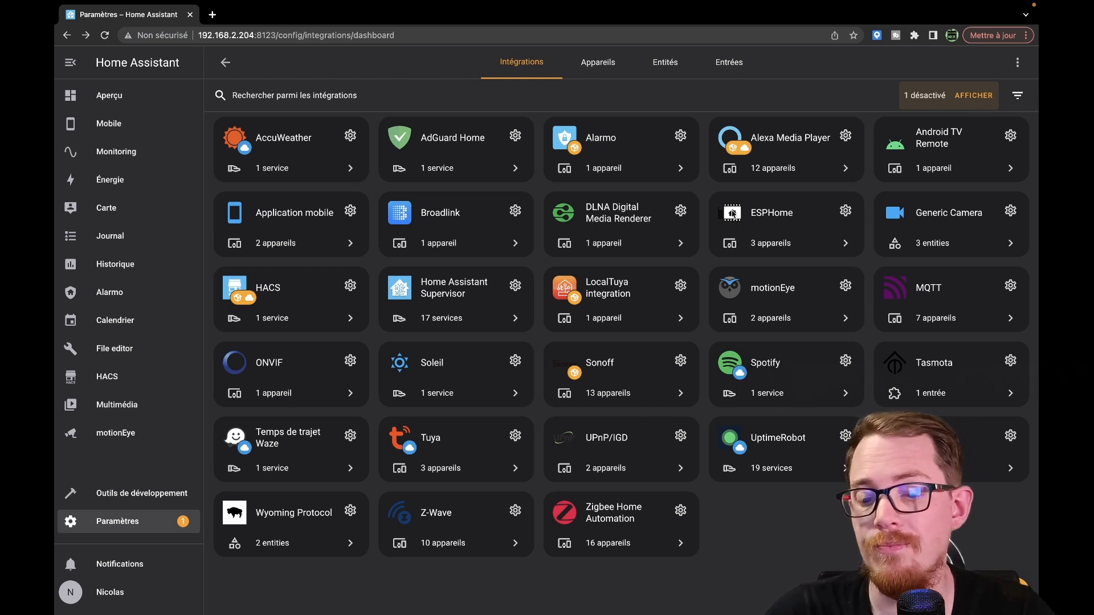
Examine the ESPHome integration with its form for adding a device, and the devices of the Alexa Media Player integration.
{"action": "left_click", "coordinate": [848, 215]}
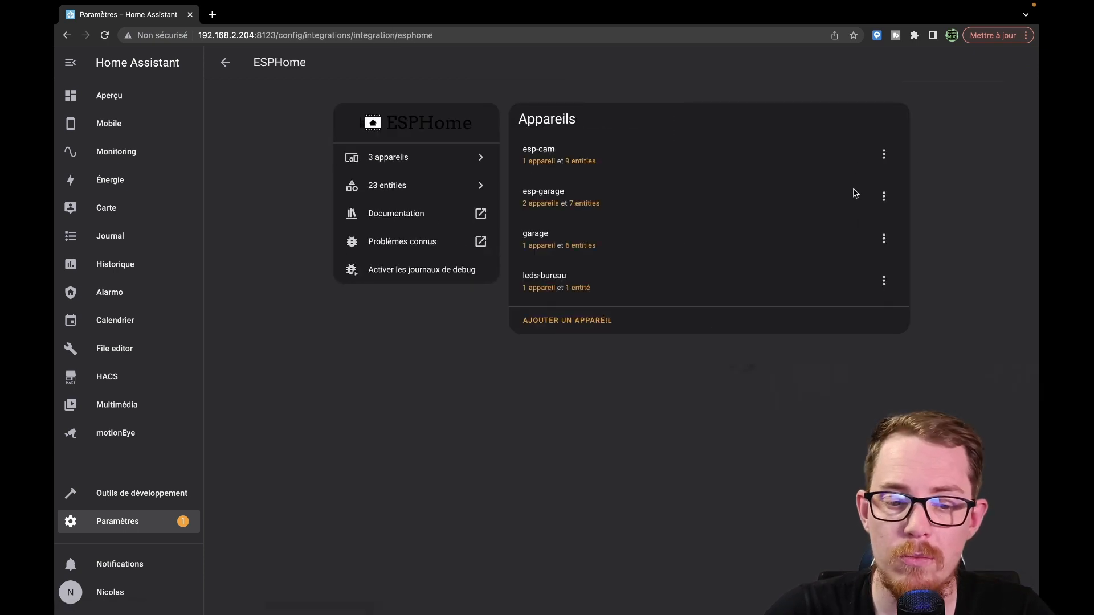
{"action": "left_click", "coordinate": [609, 323]}
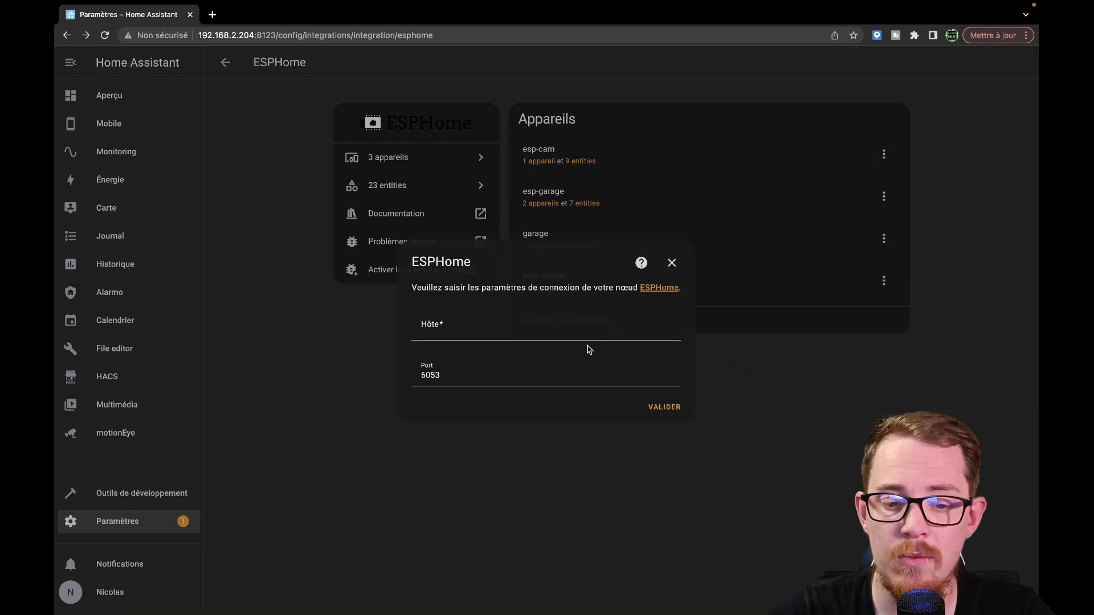
{"action": "left_click", "coordinate": [672, 263]}
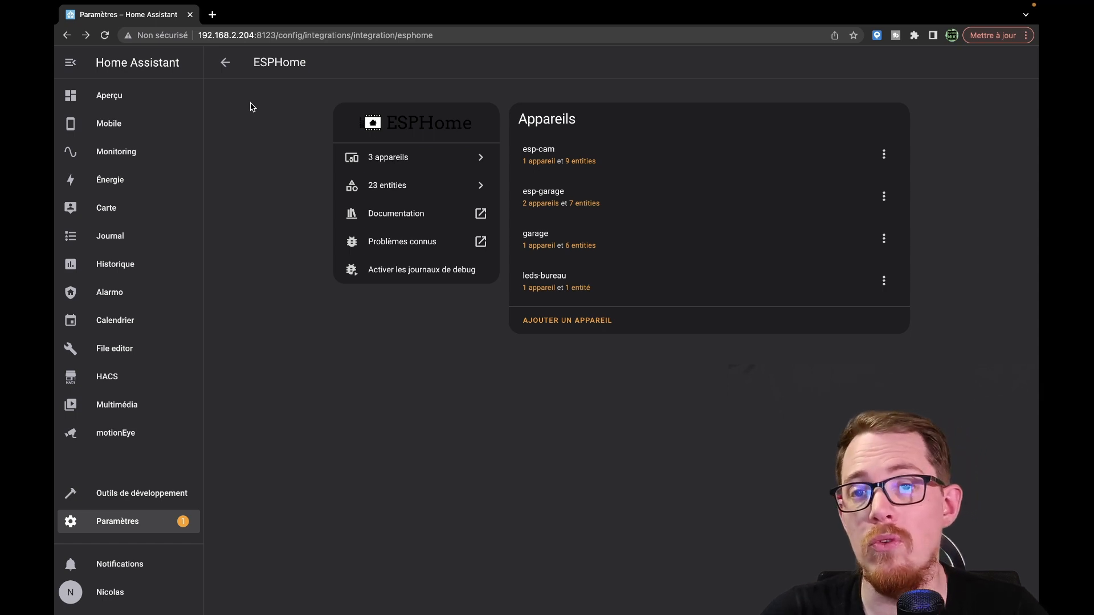
{"action": "left_click", "coordinate": [226, 62]}
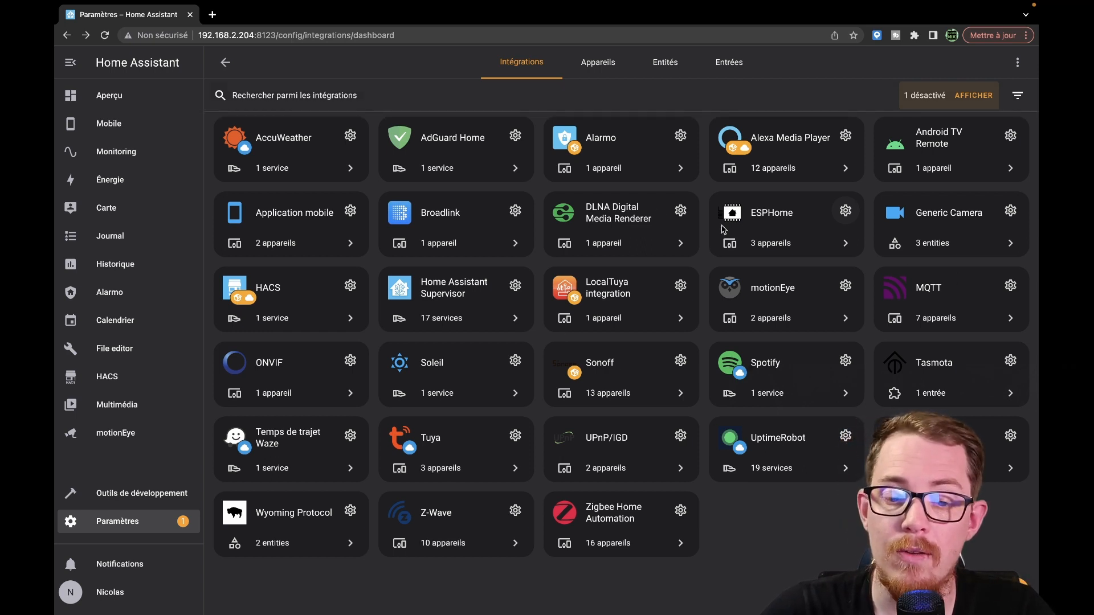
{"action": "left_click", "coordinate": [772, 168]}
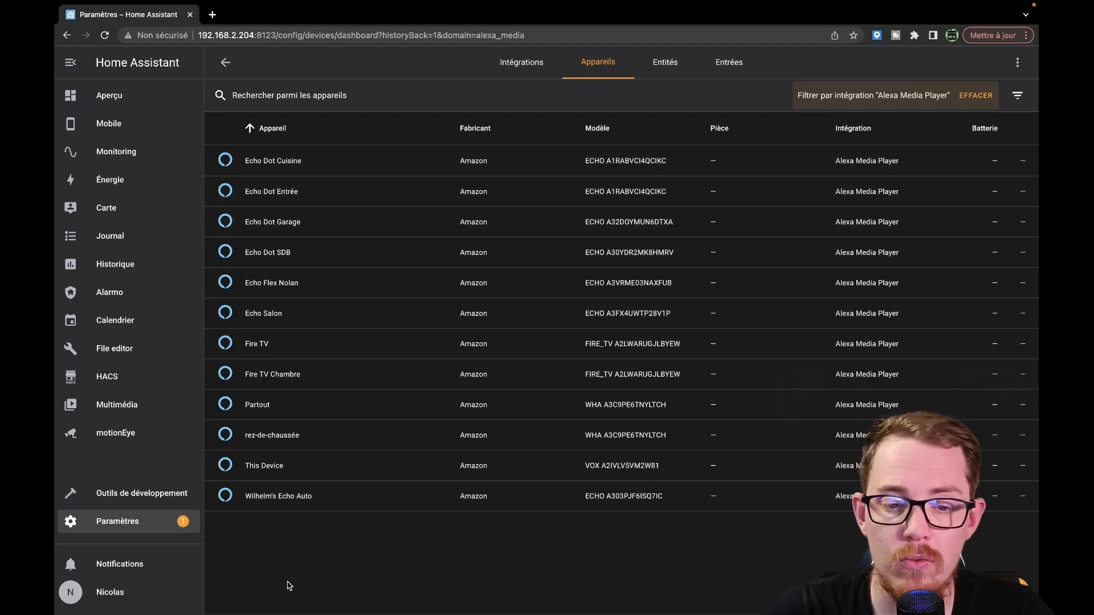
{"action": "left_click", "coordinate": [225, 62]}
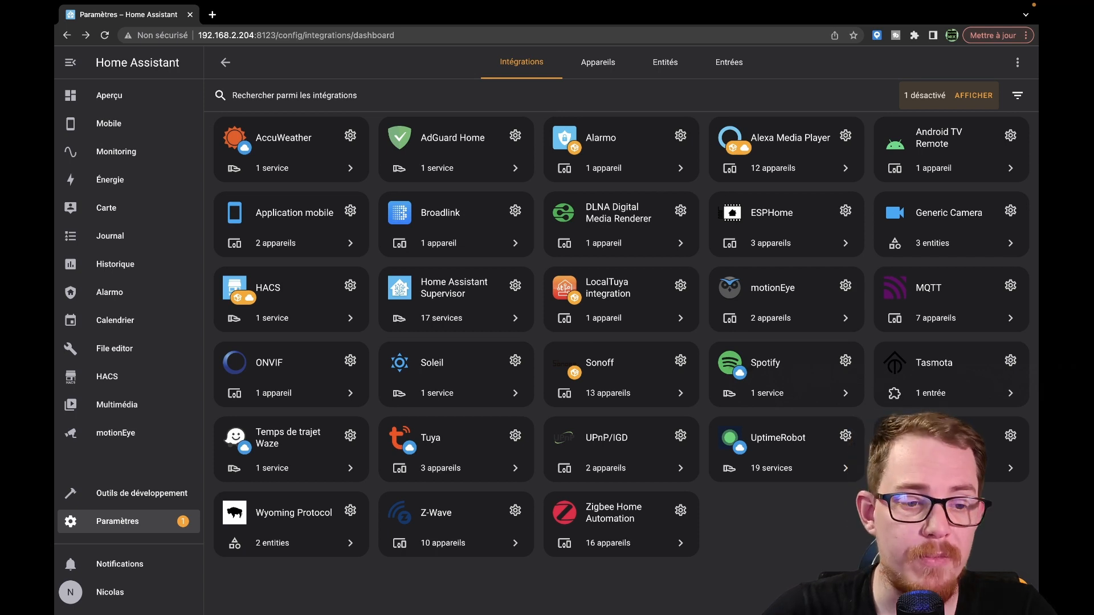
Open the SDB view of the Aperçu dashboard in edit mode.
{"action": "left_click", "coordinate": [132, 104]}
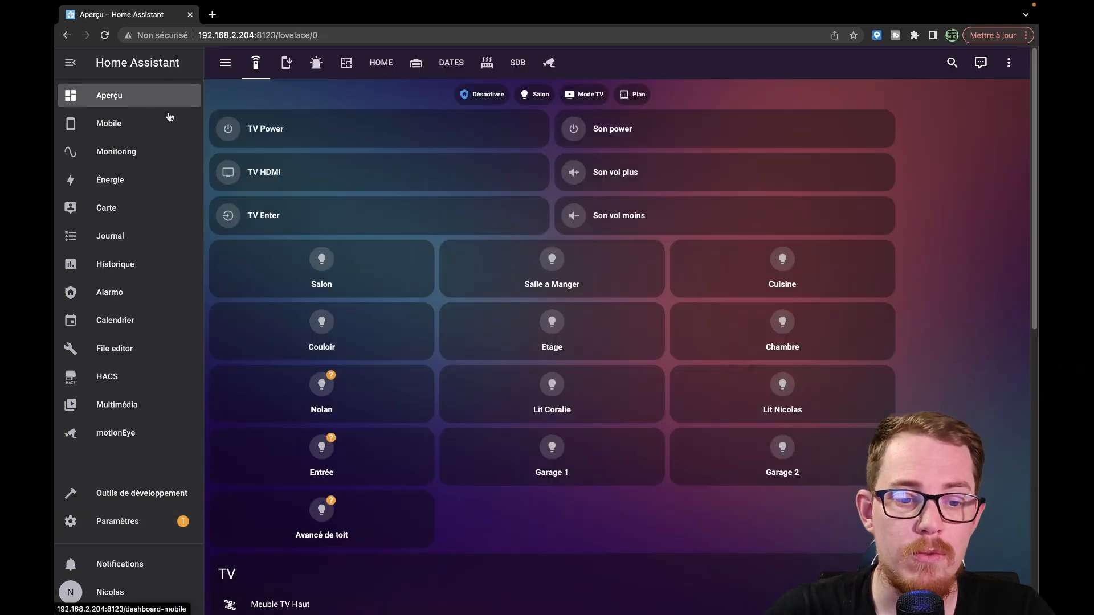
{"action": "left_click", "coordinate": [513, 66]}
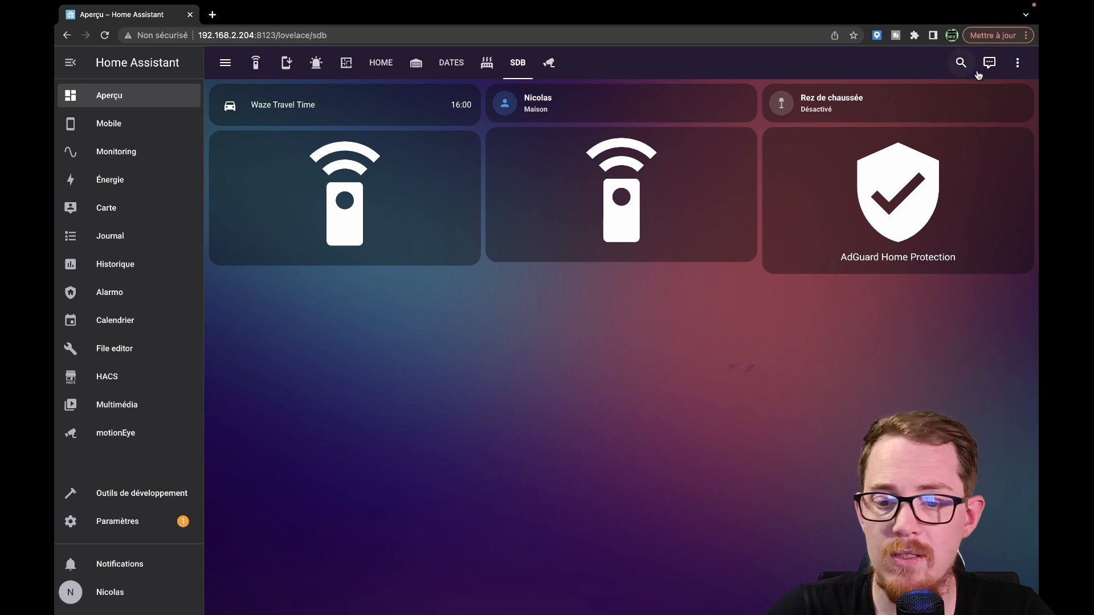
{"action": "left_click", "coordinate": [1017, 63]}
{"action": "left_click", "coordinate": [971, 97]}
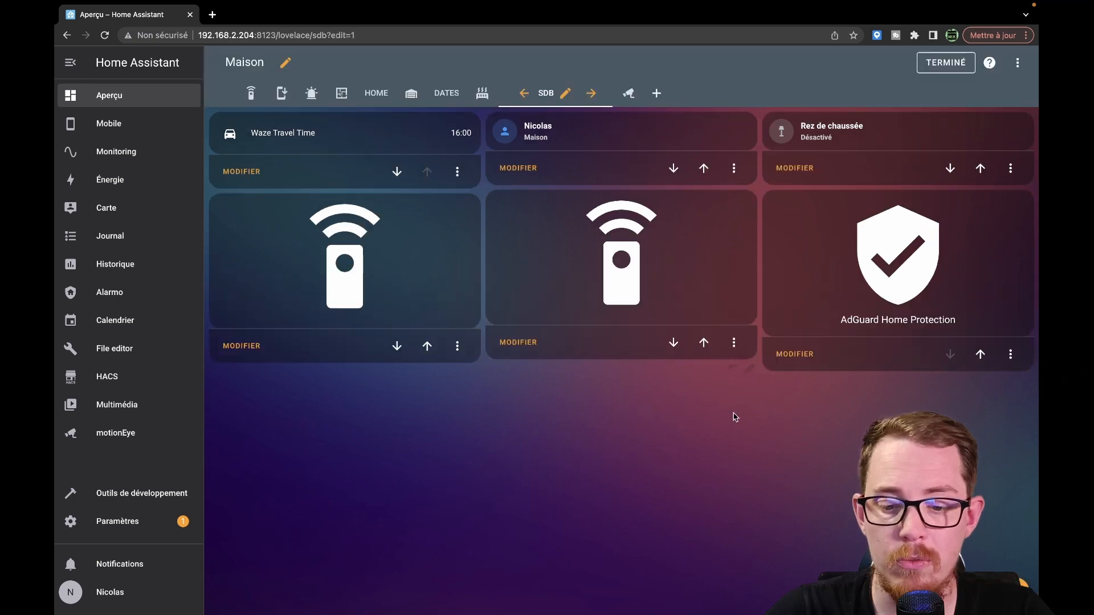
Add a Lumière card for the Infra Serveurs entity to the SDB view and finish editing the dashboard.
{"action": "left_click", "coordinate": [971, 591]}
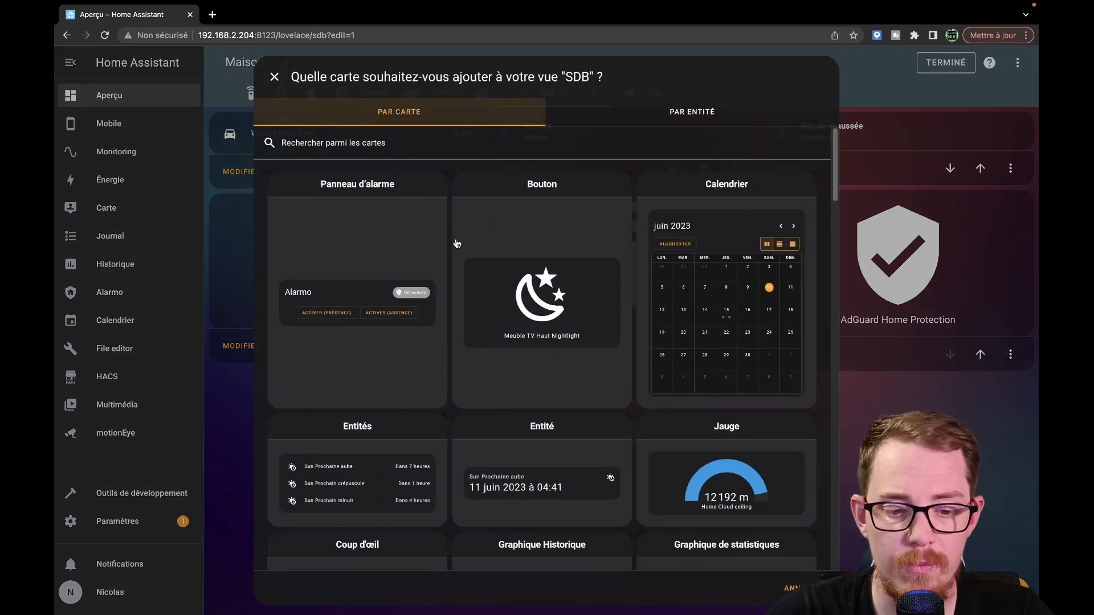
{"action": "scroll", "coordinate": [558, 309], "scroll_direction": "down", "scroll_amount": 4}
{"action": "scroll", "coordinate": [558, 308], "scroll_direction": "down", "scroll_amount": 1}
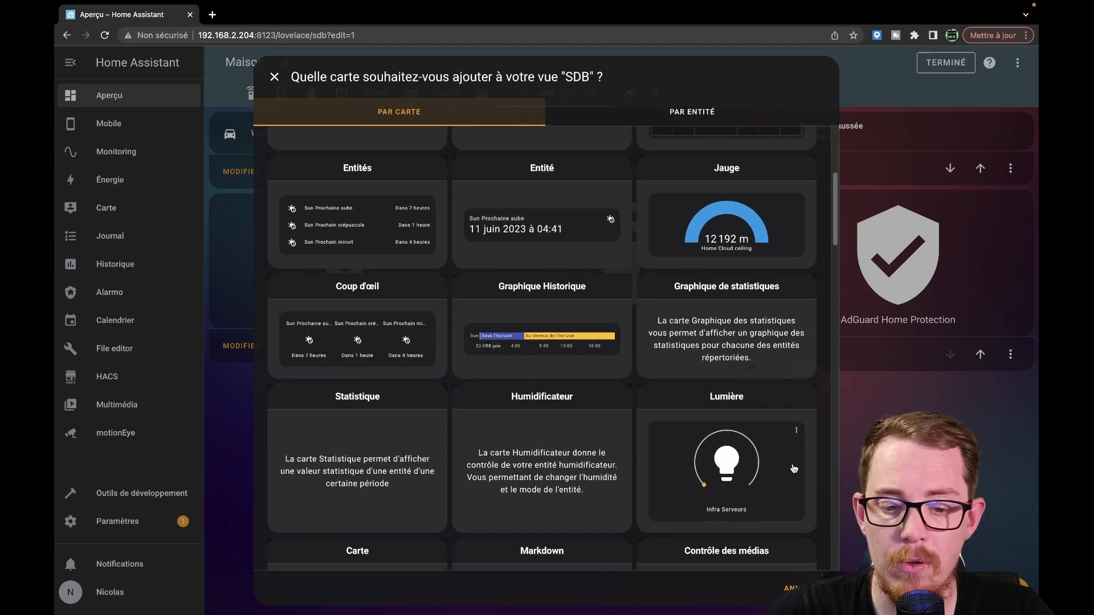
{"action": "left_click", "coordinate": [741, 462]}
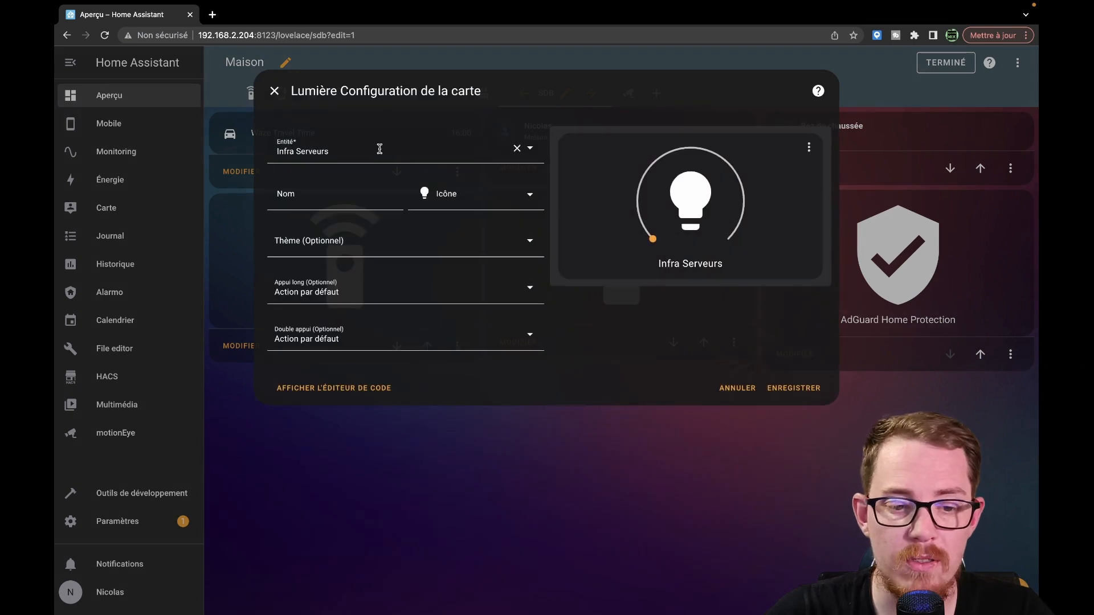
{"action": "left_click", "coordinate": [517, 148]}
{"action": "left_click", "coordinate": [492, 147]}
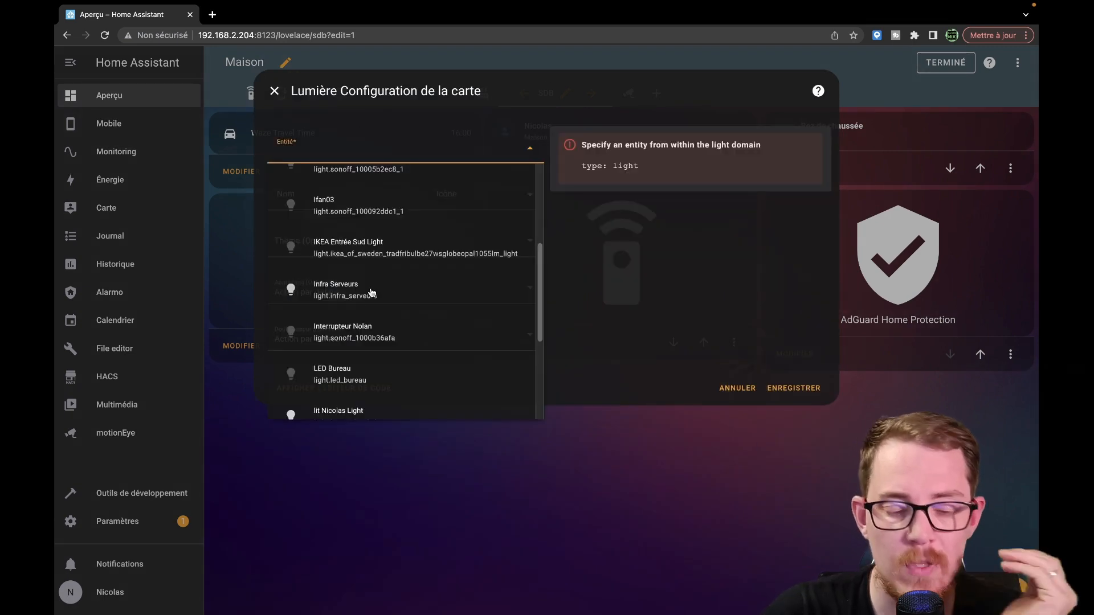
{"action": "left_click", "coordinate": [334, 292]}
{"action": "left_click", "coordinate": [786, 389]}
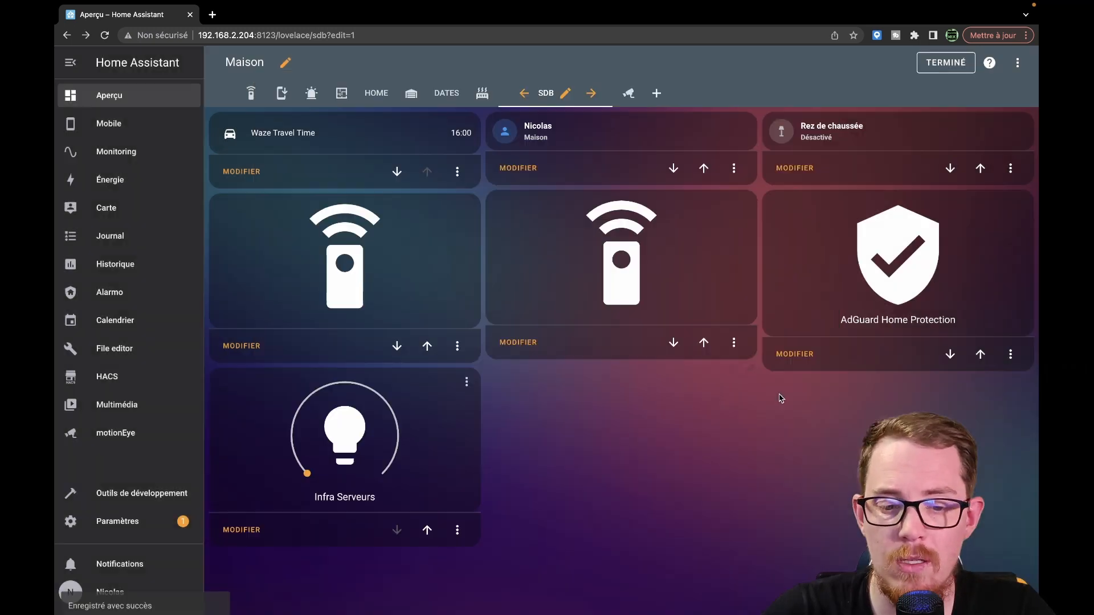
{"action": "left_click", "coordinate": [949, 64]}
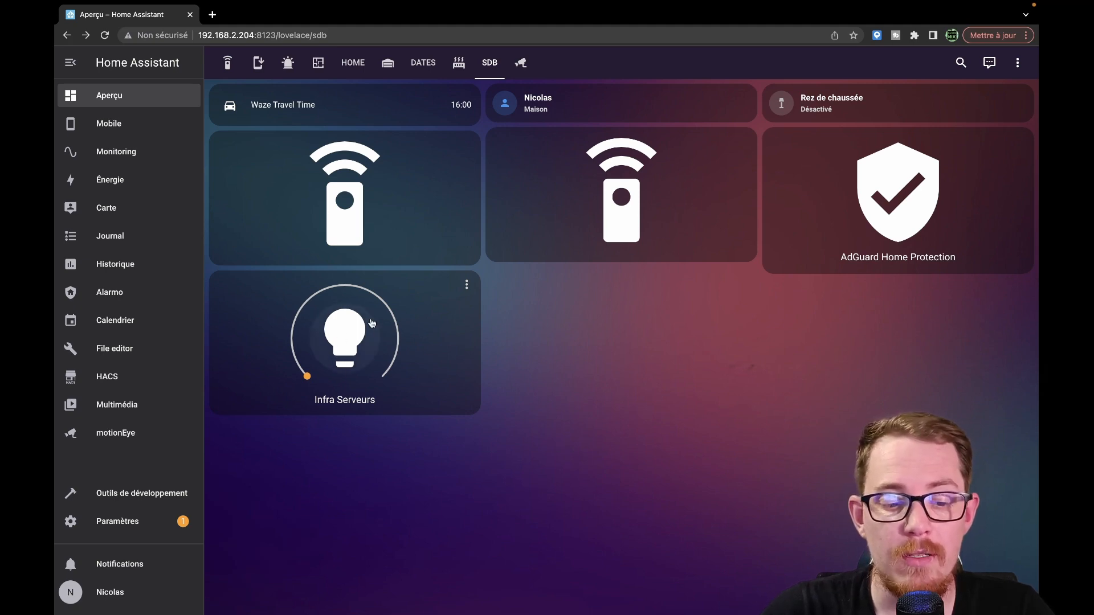
Open the controls of the Infra Serveurs light and set its brightness to 58 %.
{"action": "left_click", "coordinate": [348, 340]}
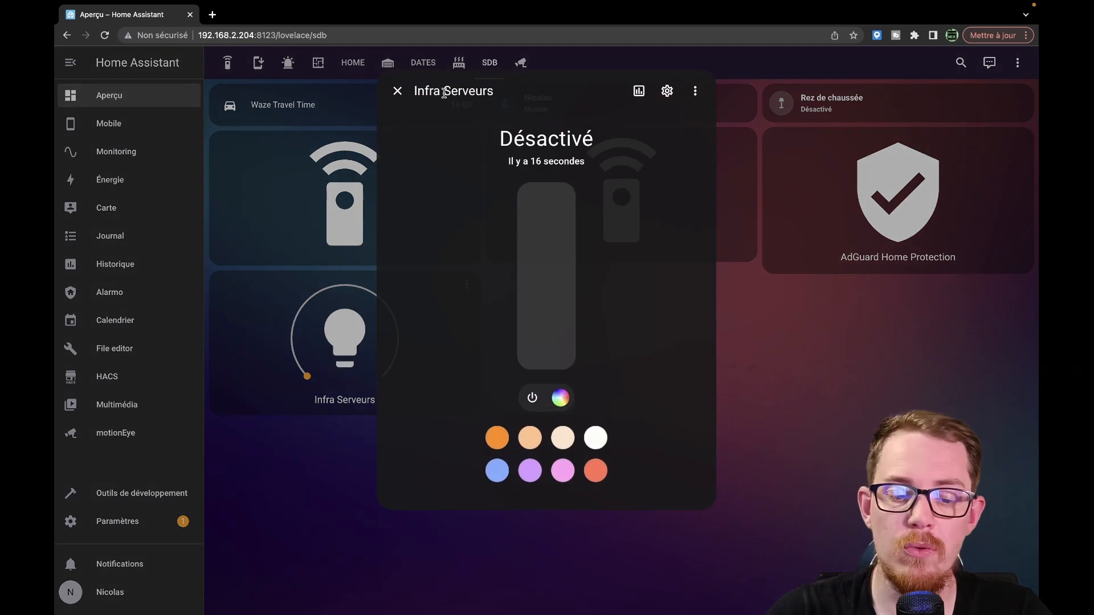
{"action": "left_click", "coordinate": [571, 369]}
{"action": "left_click_drag", "start_coordinate": [534, 310], "coordinate": [547, 264]}
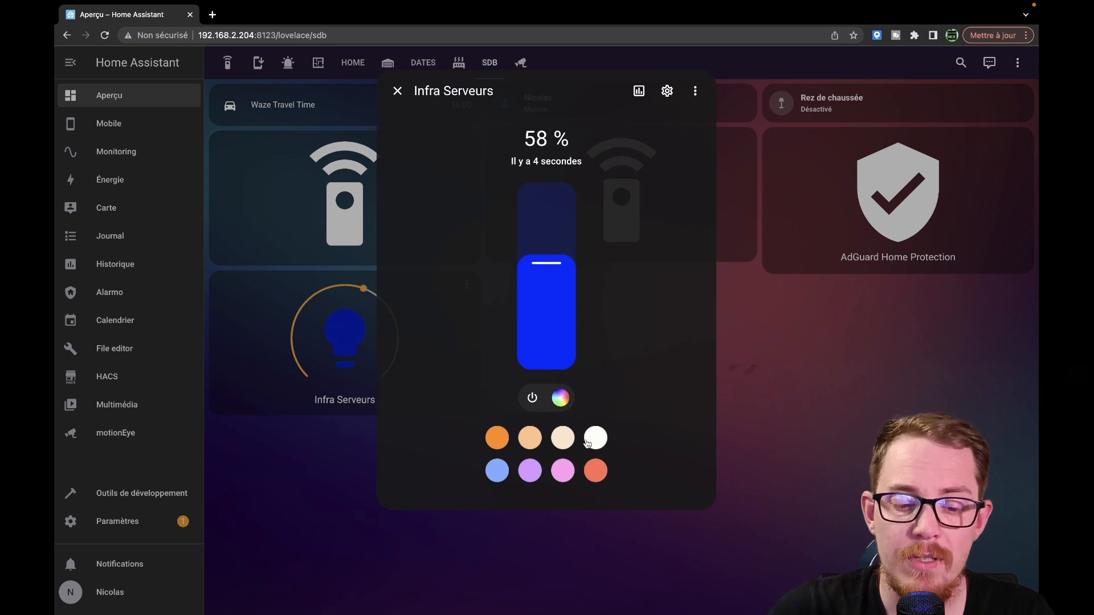
Try orange and pink favourite colours on the Infra Serveurs light, and pick red on its colour wheel.
{"action": "left_click", "coordinate": [525, 449]}
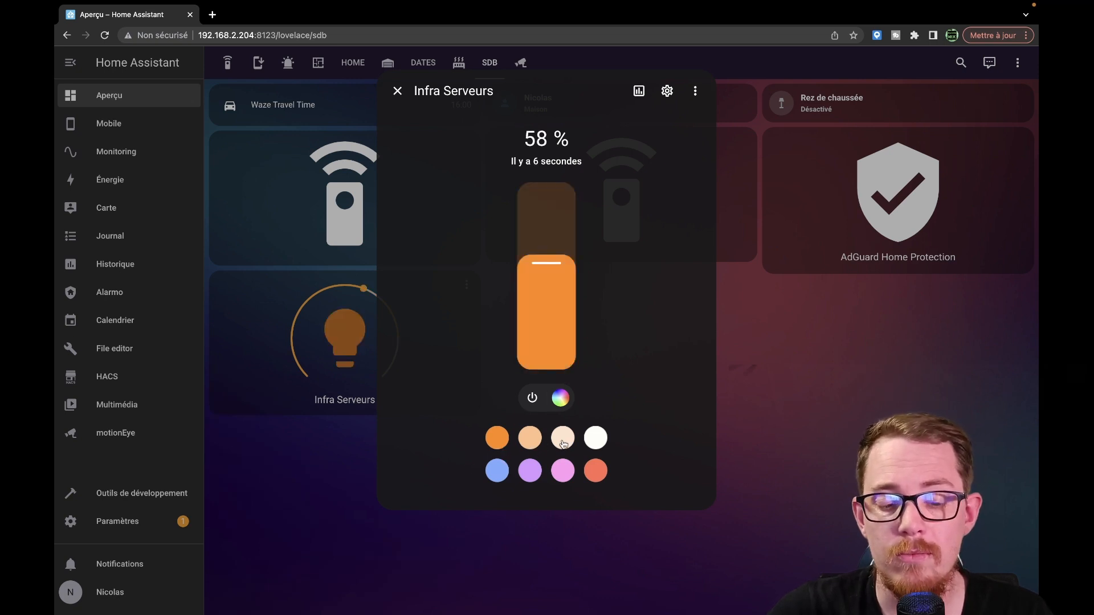
{"action": "left_click", "coordinate": [563, 473]}
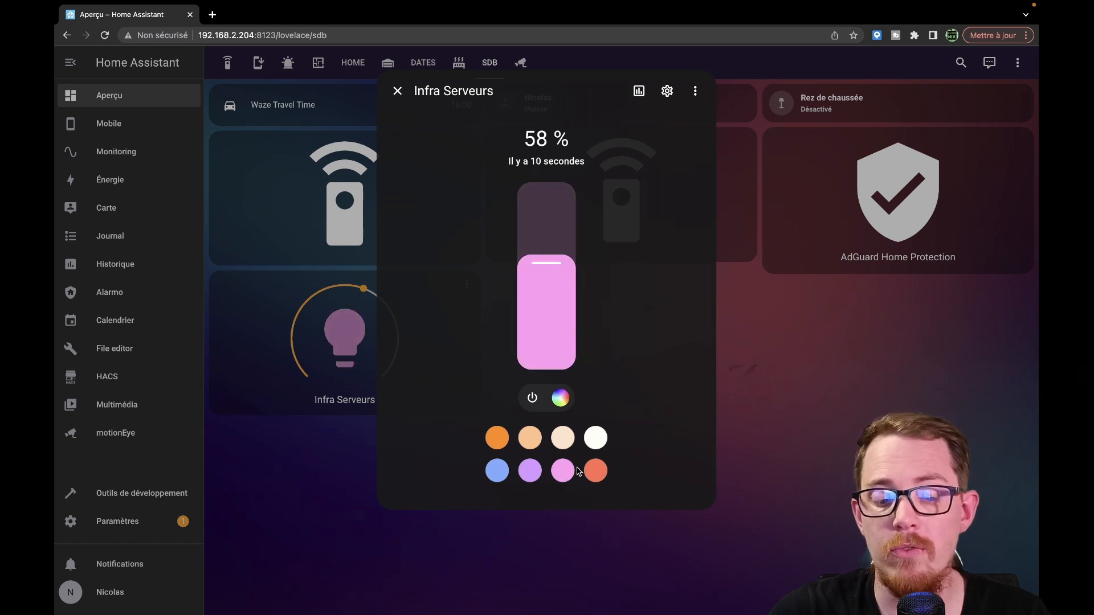
{"action": "left_click", "coordinate": [562, 399]}
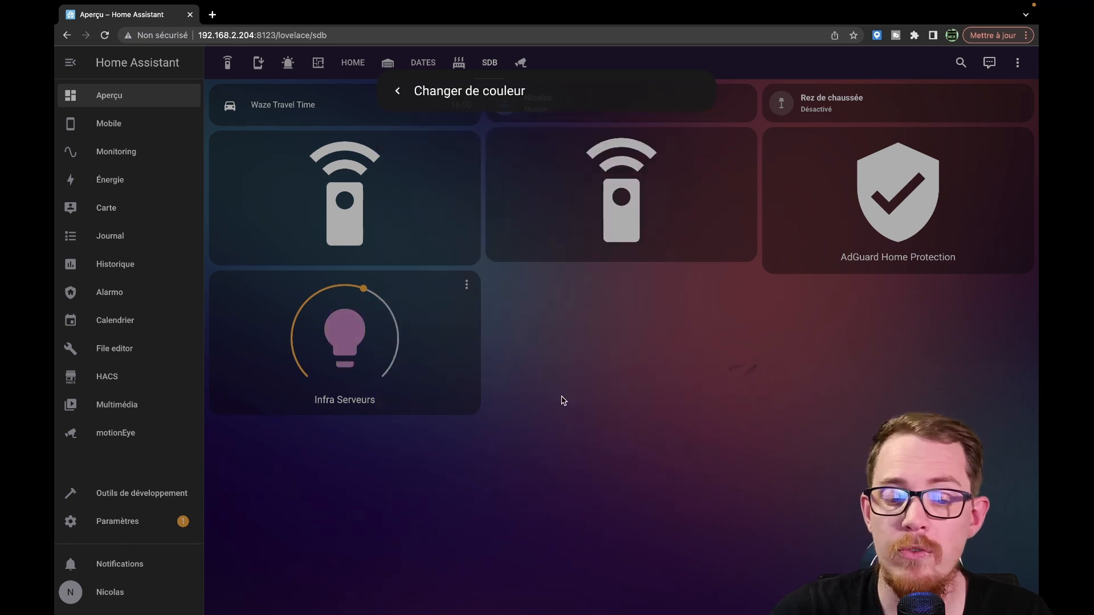
{"action": "mouse_move", "coordinate": [567, 213]}
{"action": "left_mouse_down"}
{"action": "mouse_move", "coordinate": [500, 195]}
{"action": "mouse_move", "coordinate": [630, 231]}
{"action": "left_mouse_up"}
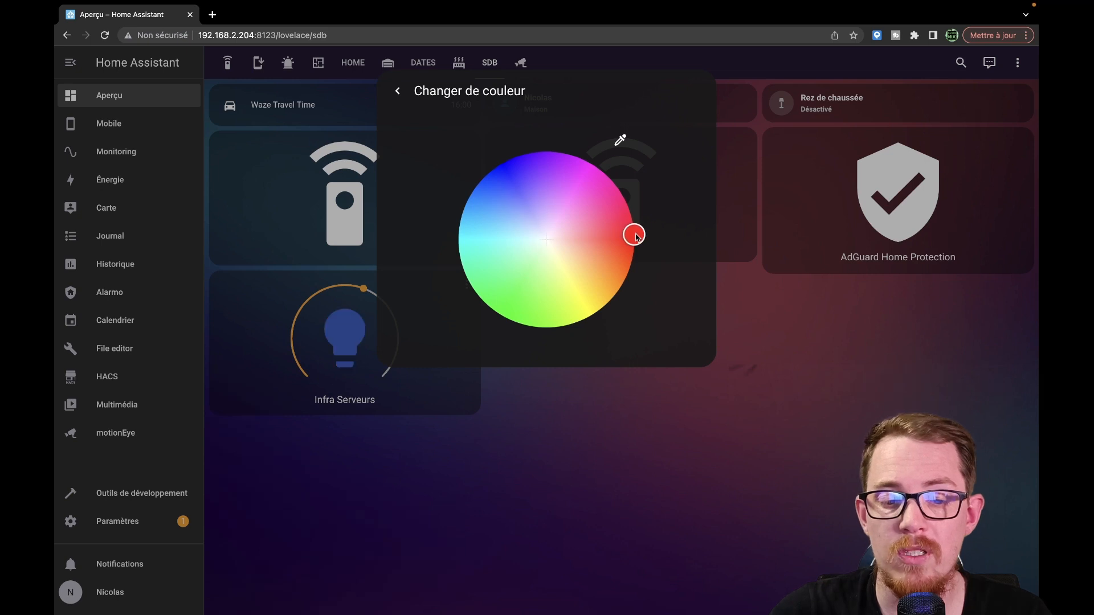
{"action": "left_click", "coordinate": [400, 93]}
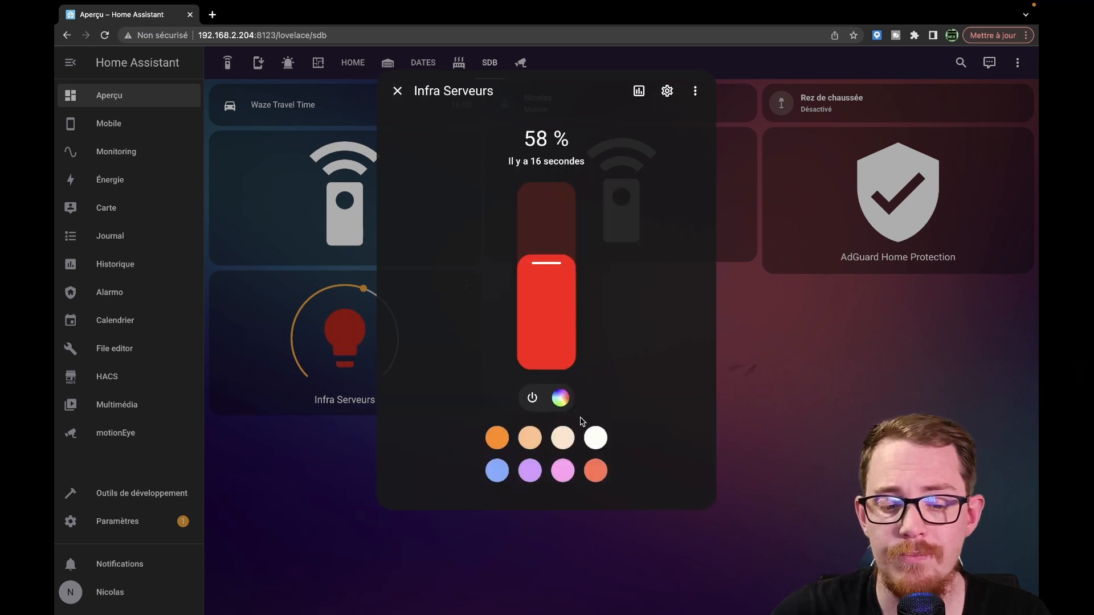
Start editing the favourite colours of the Infra Serveurs light and remove the coral one.
{"action": "left_click", "coordinate": [524, 438]}
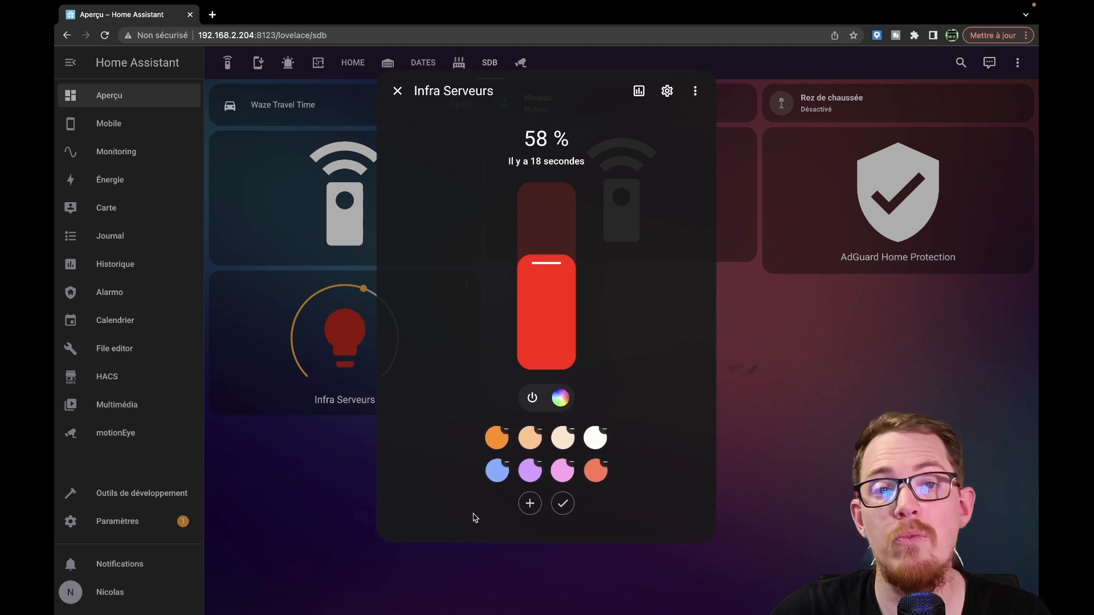
{"action": "left_click", "coordinate": [598, 465]}
{"action": "left_click", "coordinate": [638, 367]}
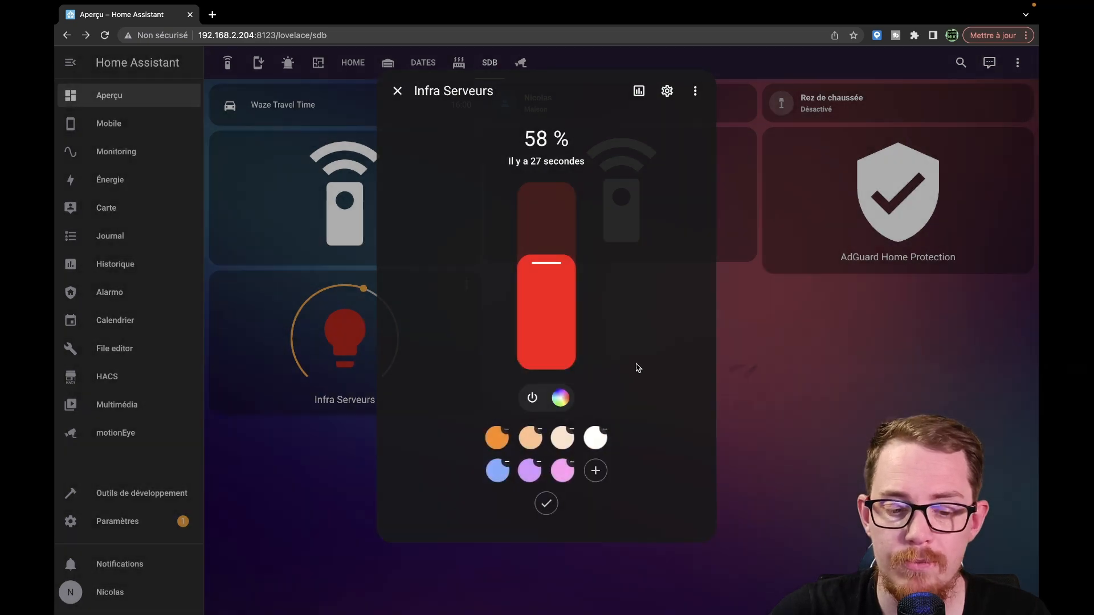
Add a deep blue picked on the colour wheel as a favourite colour and finish editing the favourites.
{"action": "left_click", "coordinate": [597, 474]}
{"action": "left_click_drag", "start_coordinate": [523, 303], "coordinate": [509, 273]}
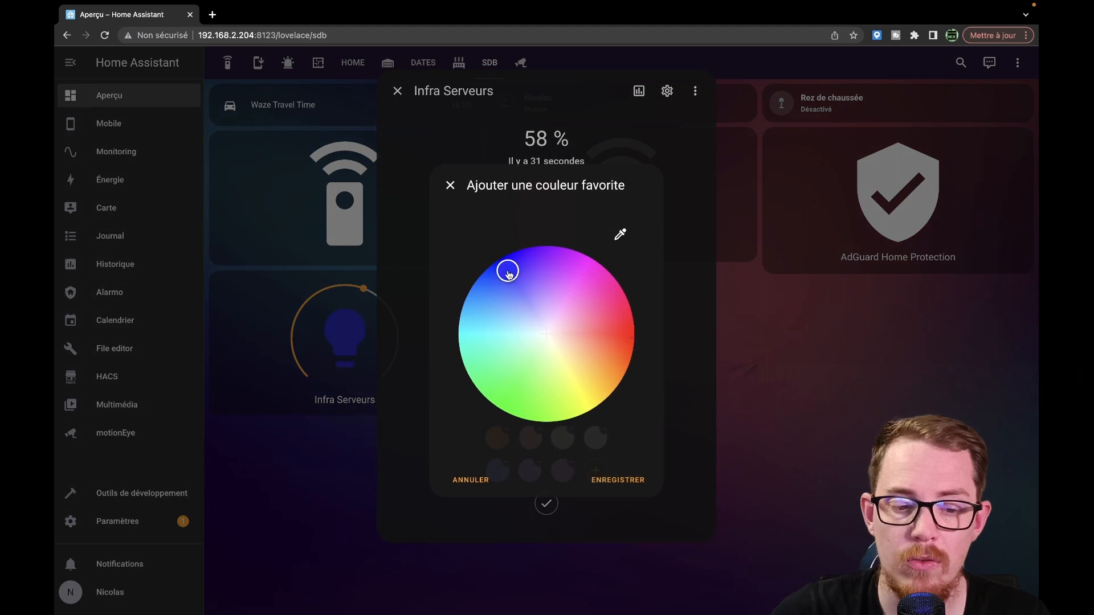
{"action": "left_click", "coordinate": [623, 482]}
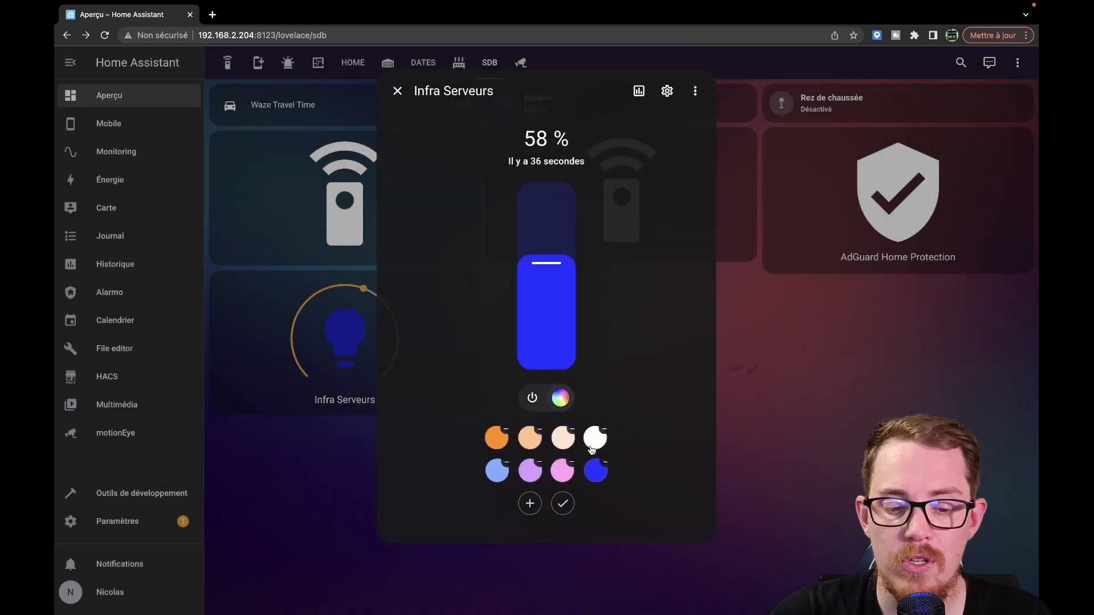
{"action": "left_click", "coordinate": [563, 501]}
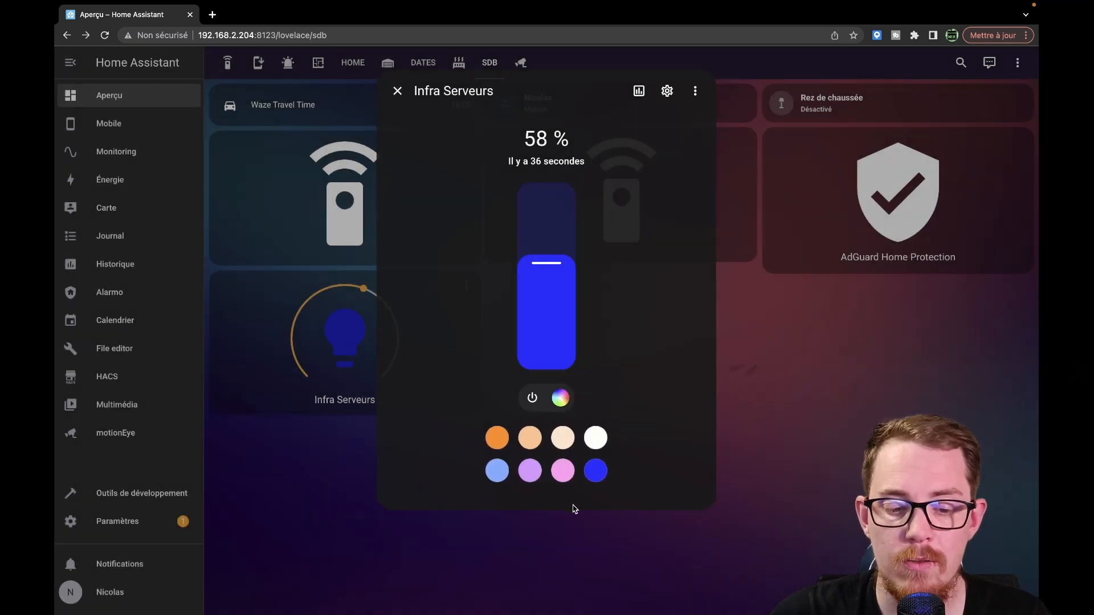
Apply the deep blue favourite colour to the Infra Serveurs light after trying the pink one, and open its colour wheel.
{"action": "left_click", "coordinate": [565, 473]}
{"action": "left_click", "coordinate": [594, 471]}
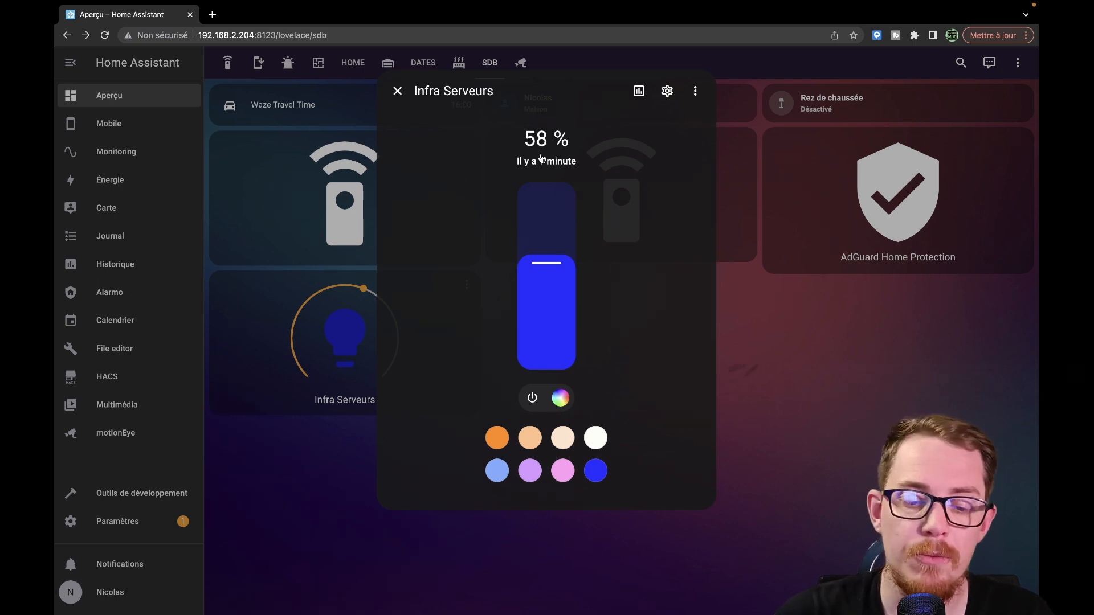
{"action": "left_click", "coordinate": [561, 398]}
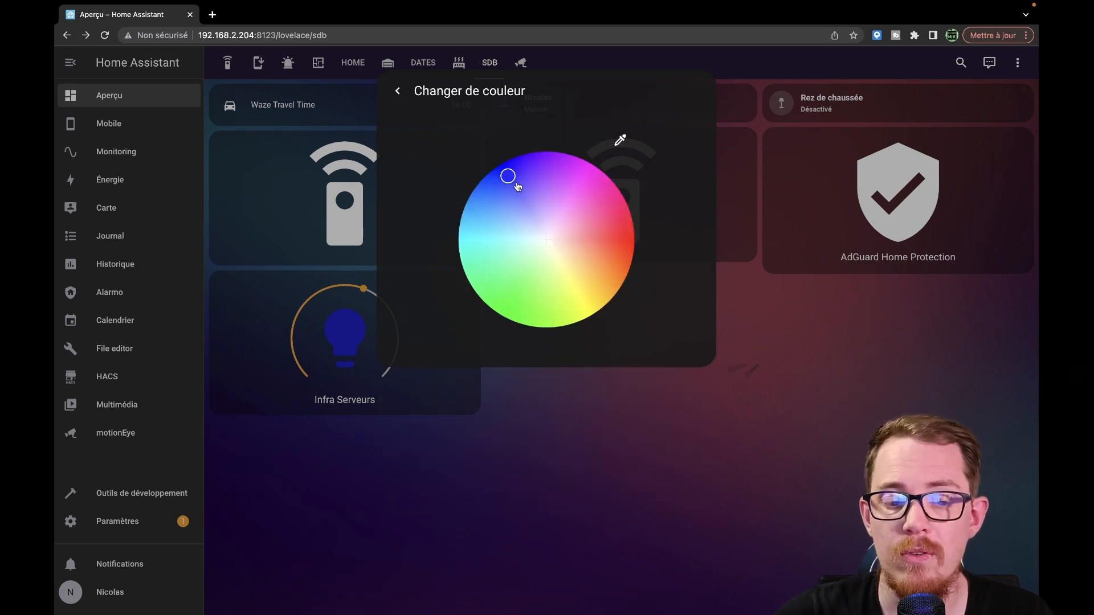
Leave the colour wheel, reopen the Infra Serveurs light details, and switch the last-changed display between elapsed time and clock time several times.
{"action": "left_click", "coordinate": [397, 91]}
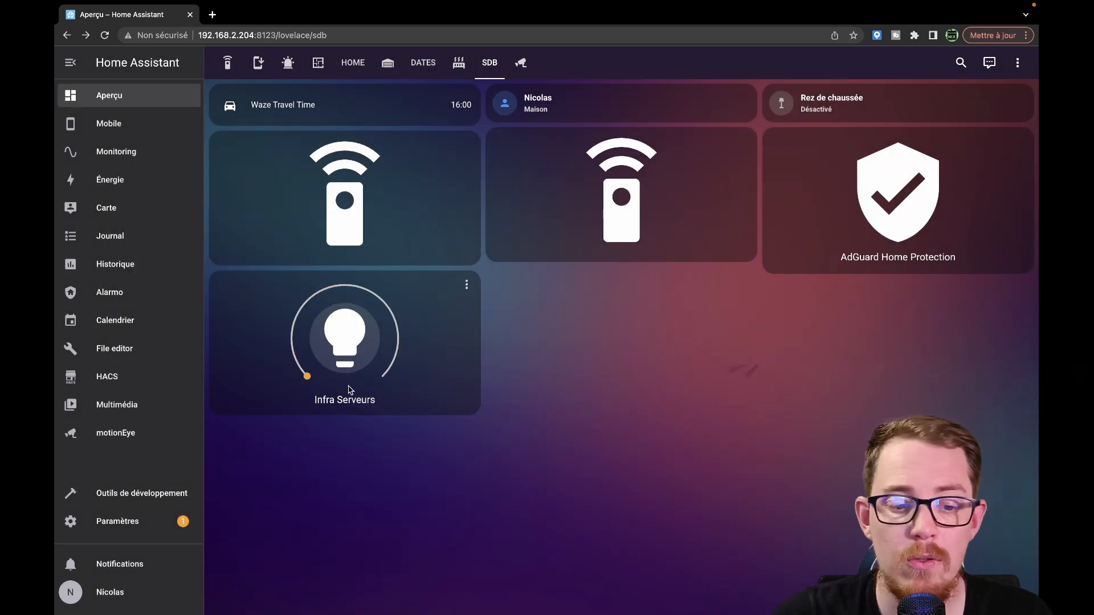
{"action": "left_click", "coordinate": [344, 340]}
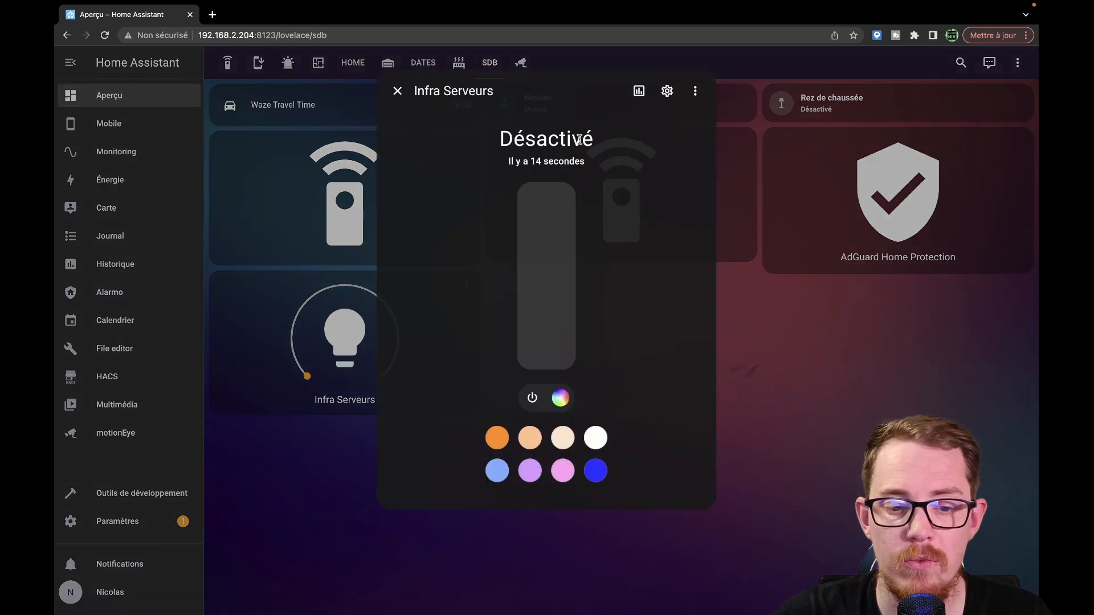
{"action": "left_click", "coordinate": [551, 164]}
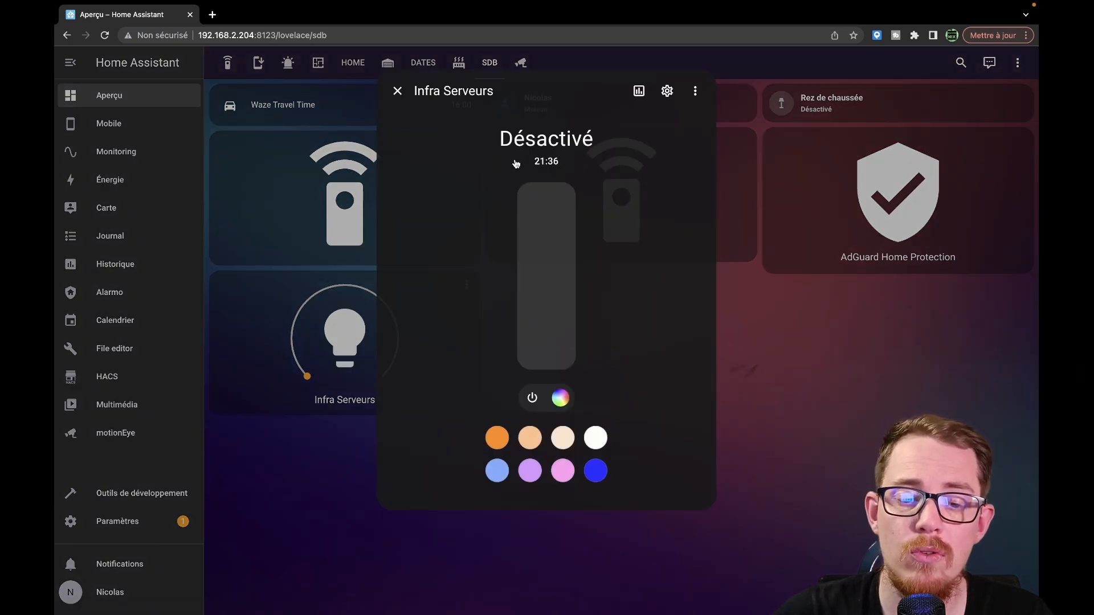
{"action": "left_click", "coordinate": [575, 170]}
{"action": "left_click", "coordinate": [555, 163]}
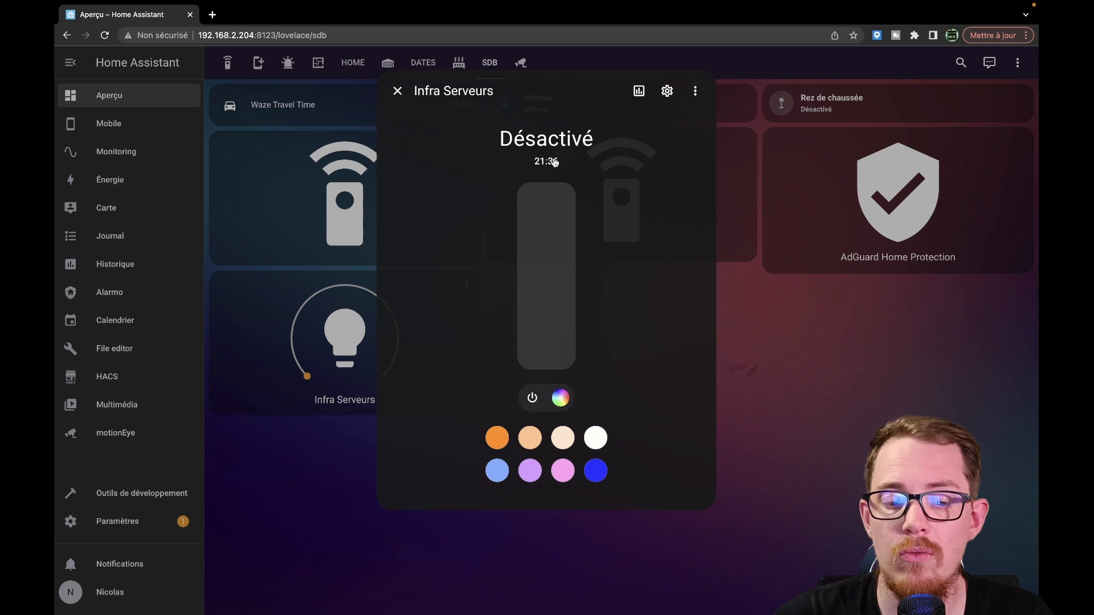
{"action": "left_click", "coordinate": [555, 163]}
{"action": "left_click", "coordinate": [554, 163]}
{"action": "left_click", "coordinate": [555, 163]}
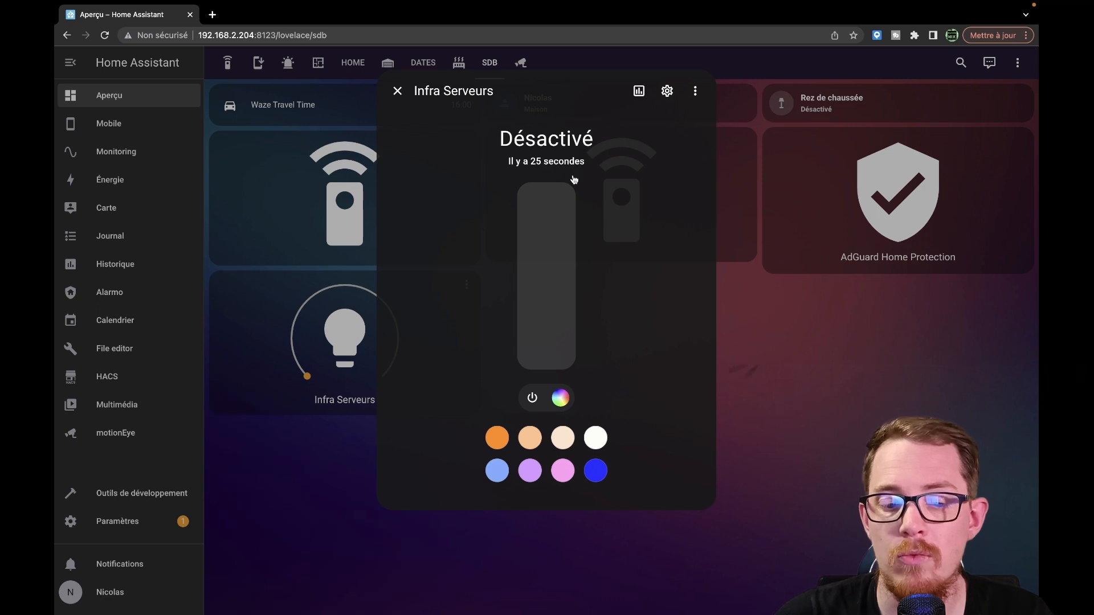
{"action": "left_click", "coordinate": [533, 162]}
{"action": "left_click", "coordinate": [398, 91]}
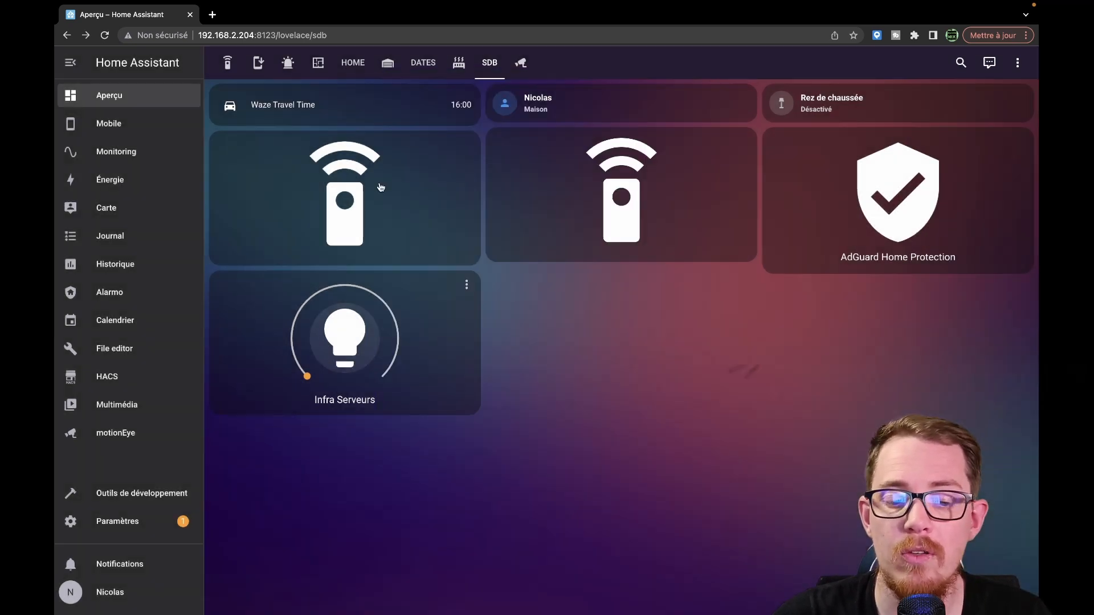
Show the clock time of the Infra Serveurs light's last change once more and close the light's details.
{"action": "left_click", "coordinate": [365, 331]}
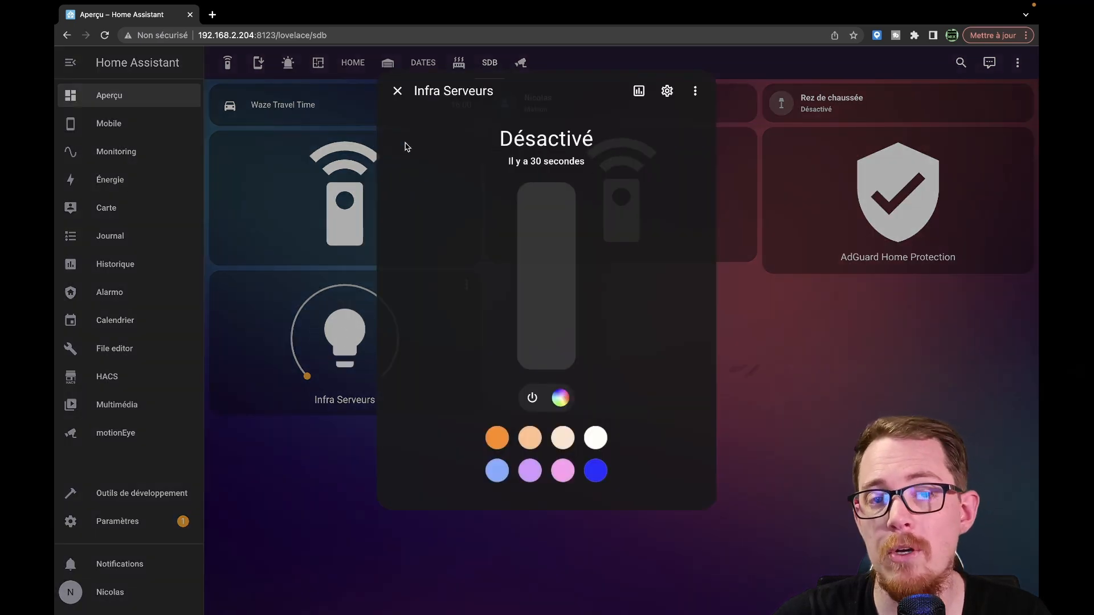
{"action": "left_click", "coordinate": [539, 162]}
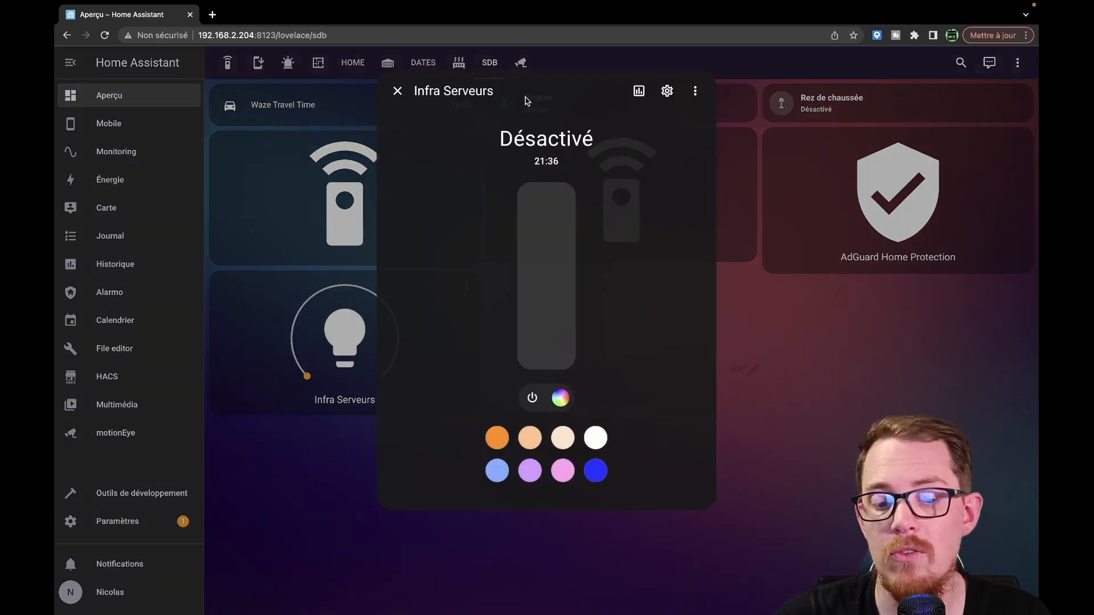
{"action": "left_click", "coordinate": [397, 91]}
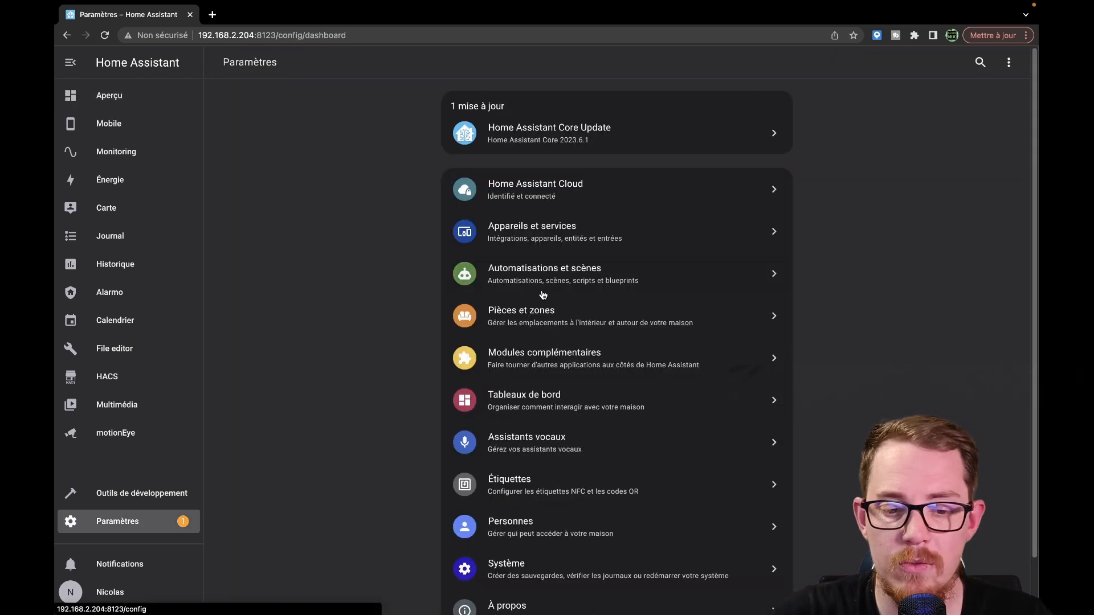
Open the Aspirateur automation from the automations and scenes settings and copy its "Telegram bot: Send message" action.
{"action": "left_click", "coordinate": [549, 282]}
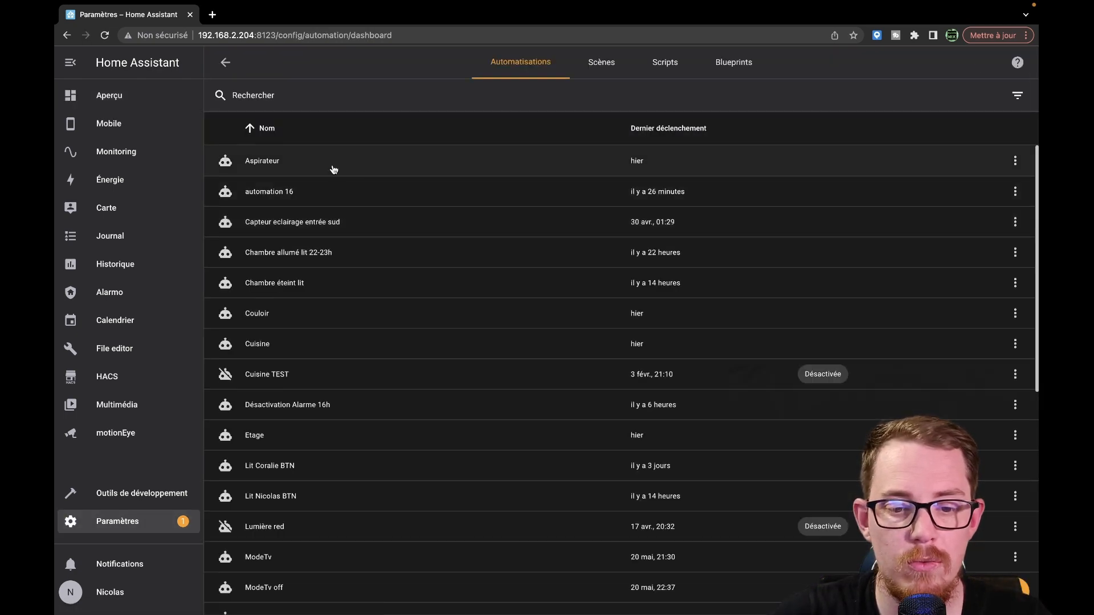
{"action": "left_click", "coordinate": [333, 165]}
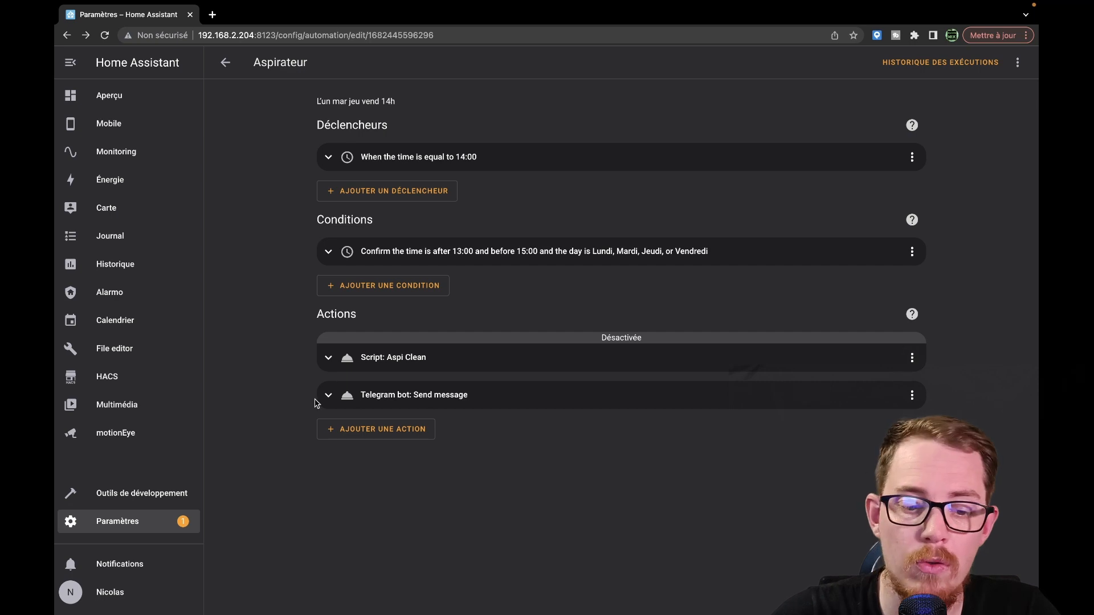
{"action": "left_click", "coordinate": [912, 396]}
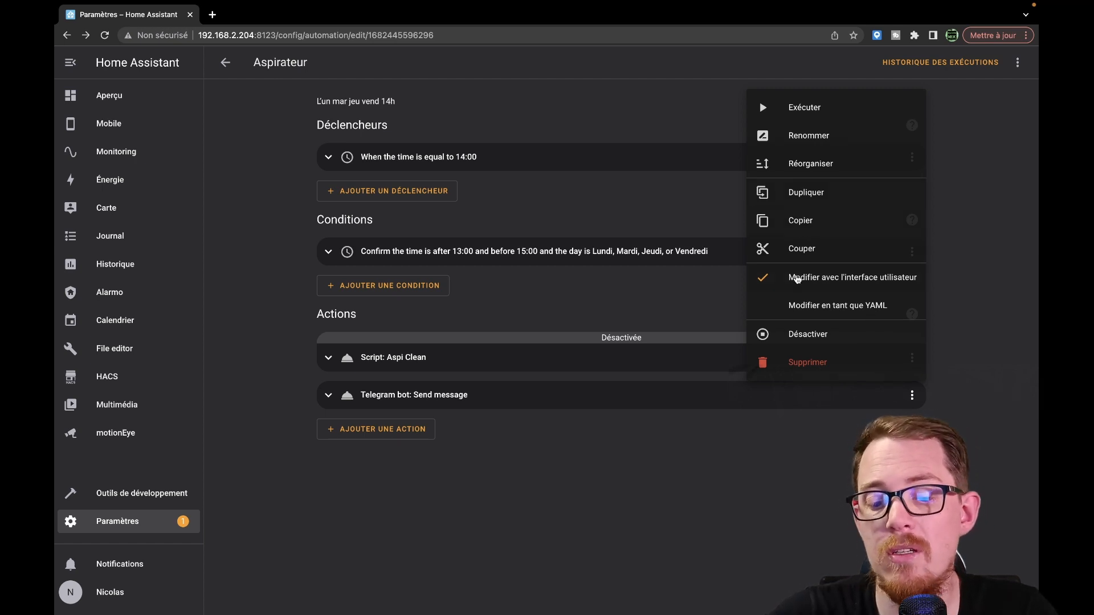
{"action": "left_click", "coordinate": [803, 222]}
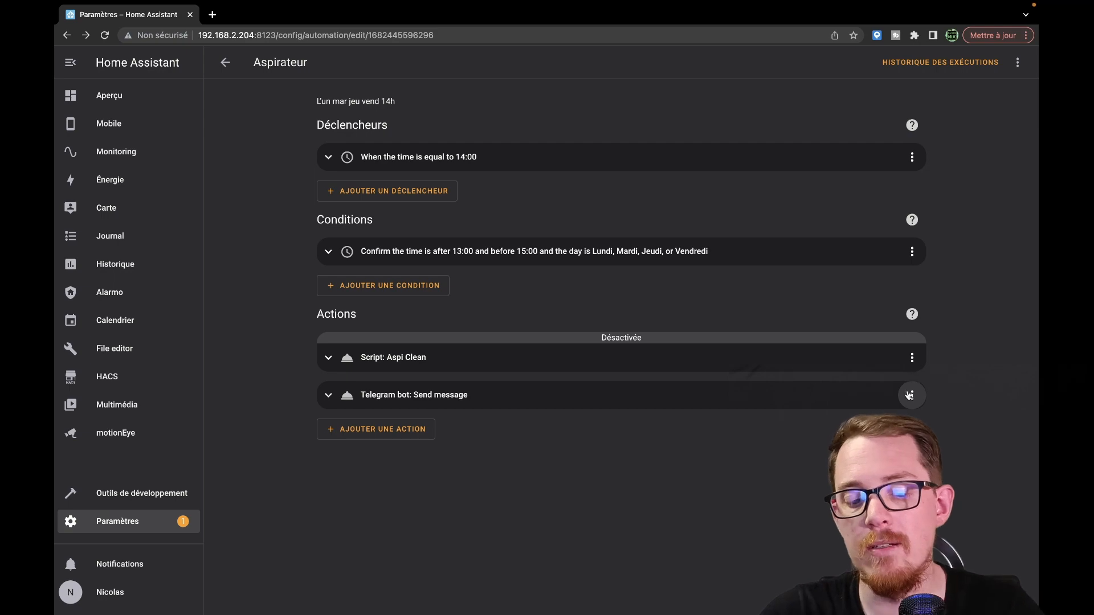
Paste the copied Telegram bot action as a new action in the Aspirateur automation and look over its fields.
{"action": "left_click", "coordinate": [379, 429]}
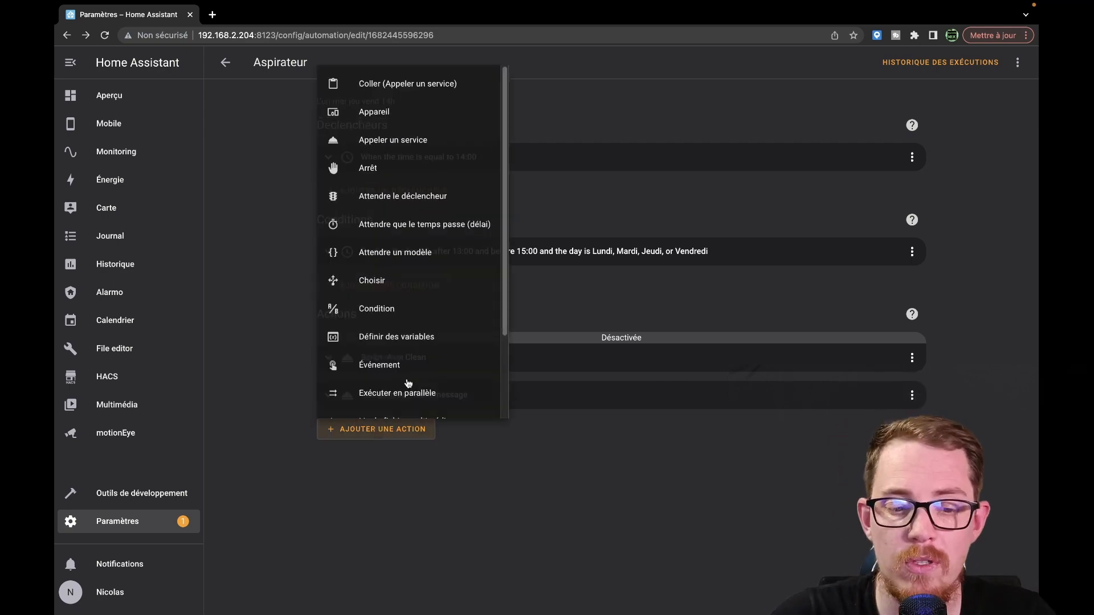
{"action": "left_click", "coordinate": [422, 87]}
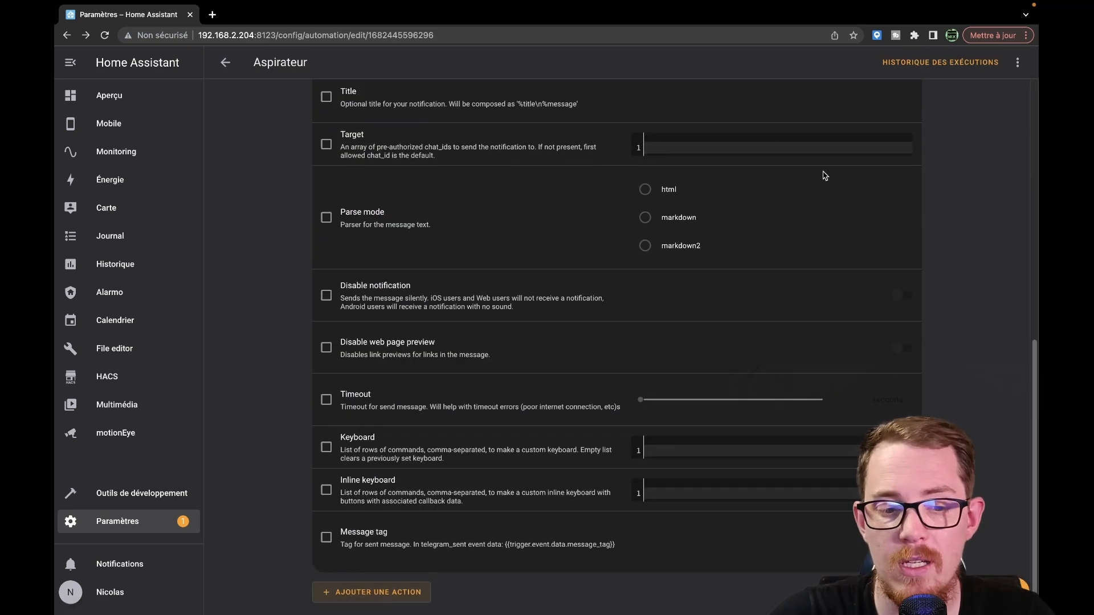
{"action": "scroll", "coordinate": [585, 352], "scroll_direction": "up", "scroll_amount": 5}
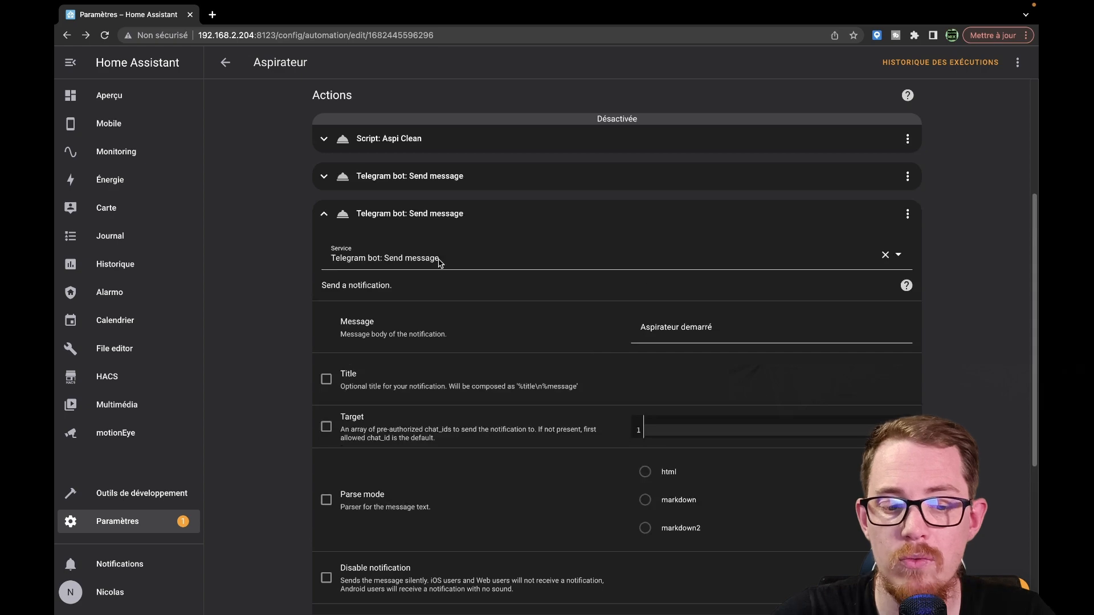
{"action": "scroll", "coordinate": [624, 368], "scroll_direction": "down", "scroll_amount": 5}
{"action": "scroll", "coordinate": [624, 367], "scroll_direction": "up", "scroll_amount": 8}
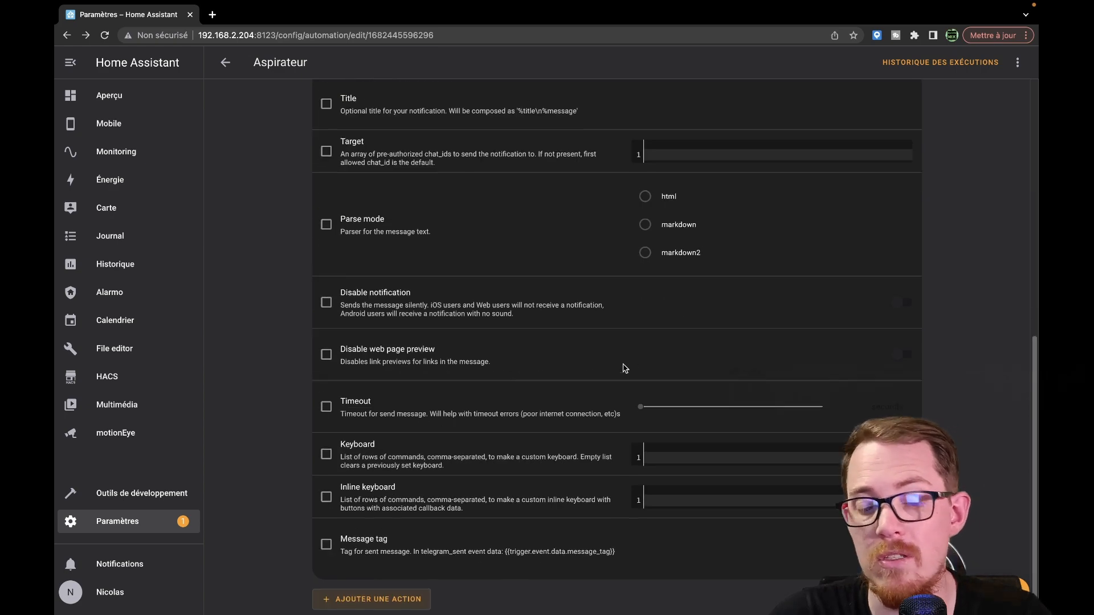
{"action": "scroll", "coordinate": [672, 373], "scroll_direction": "down", "scroll_amount": 3}
Point out the message text of the pasted action and leave the Aspirateur automation without saving.
{"action": "left_click_drag", "start_coordinate": [735, 331], "coordinate": [608, 336]}
{"action": "left_click", "coordinate": [806, 330]}
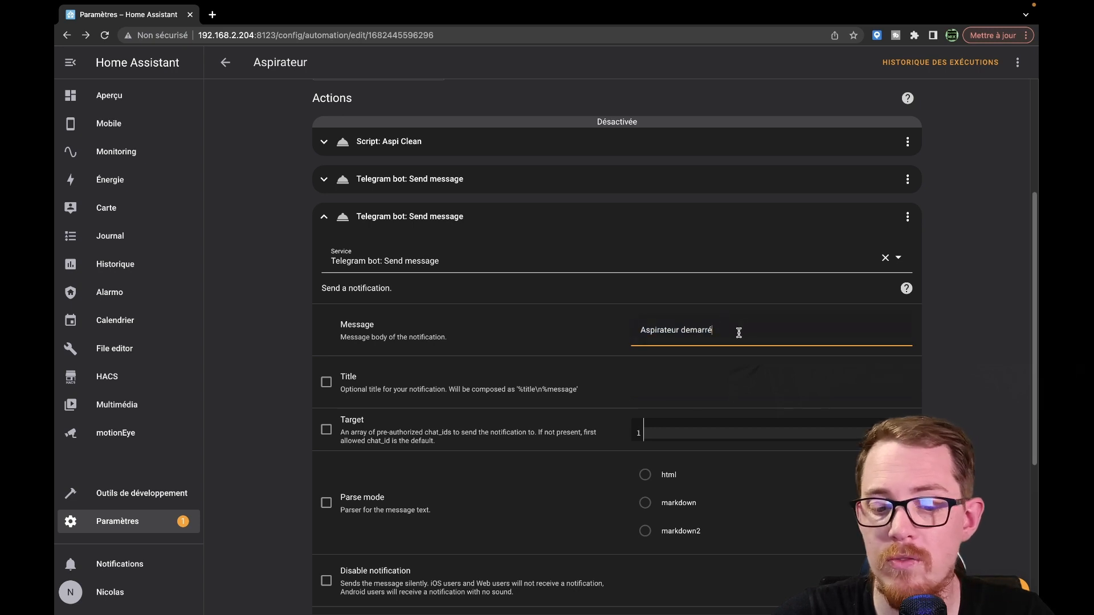
{"action": "left_click_drag", "start_coordinate": [737, 332], "coordinate": [603, 329]}
{"action": "left_click", "coordinate": [991, 231]}
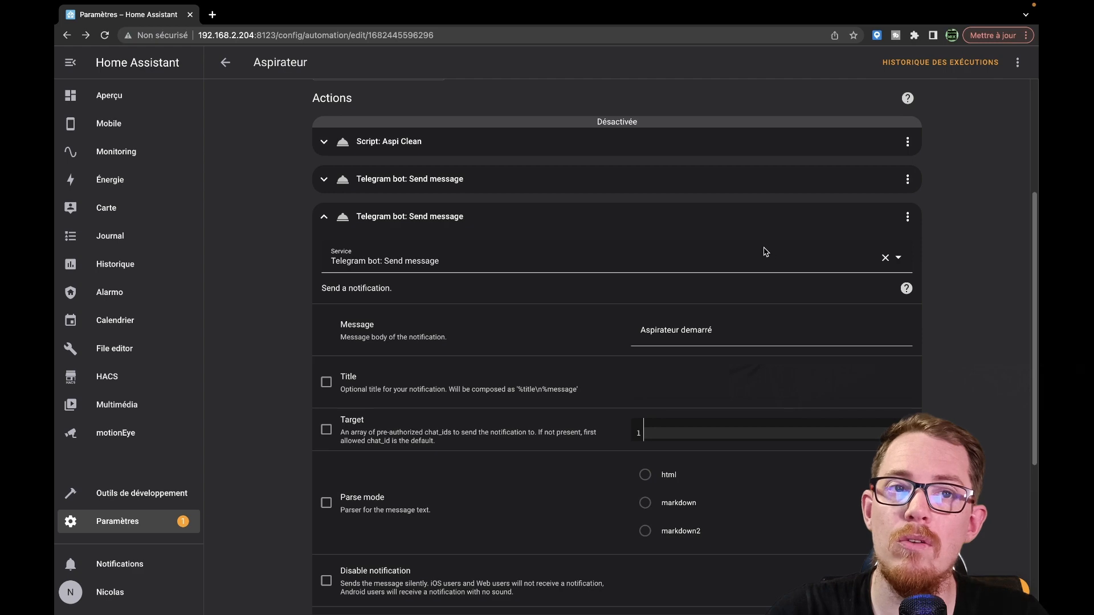
{"action": "left_click", "coordinate": [228, 64]}
{"action": "left_click", "coordinate": [628, 367]}
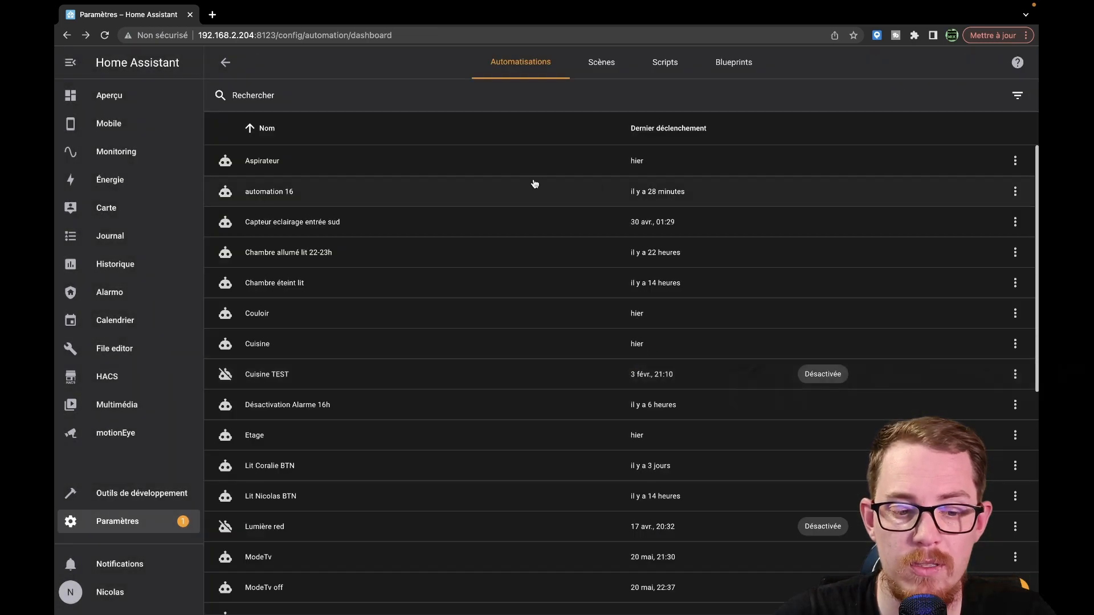
Open the Désactivation Alarme 16h automation and paste the copied Telegram bot action after its Désactiver Alarmo action.
{"action": "left_click", "coordinate": [623, 342]}
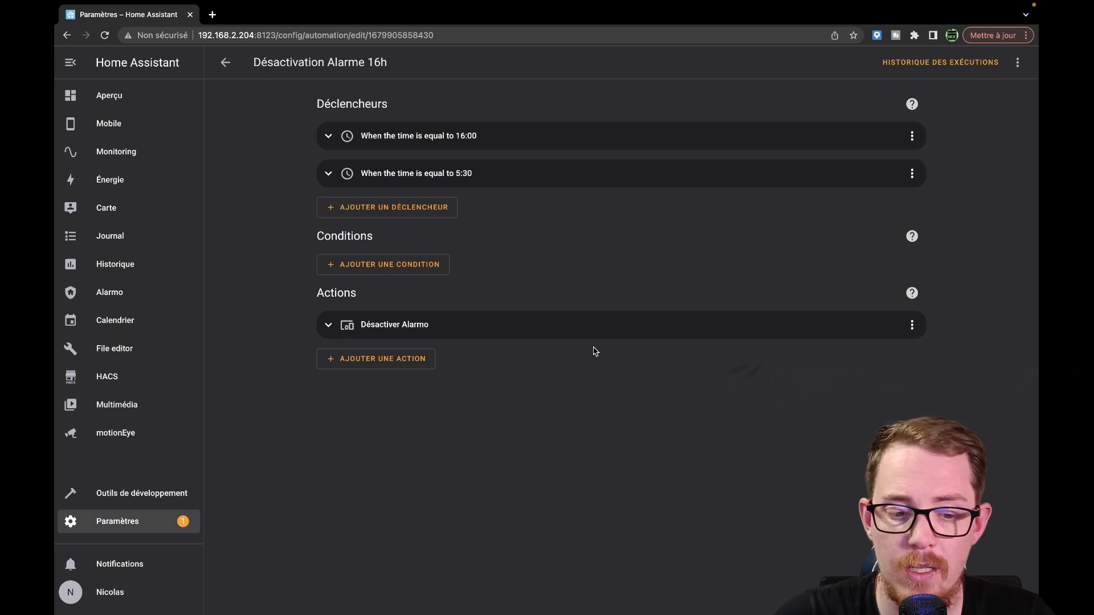
{"action": "left_click", "coordinate": [417, 354]}
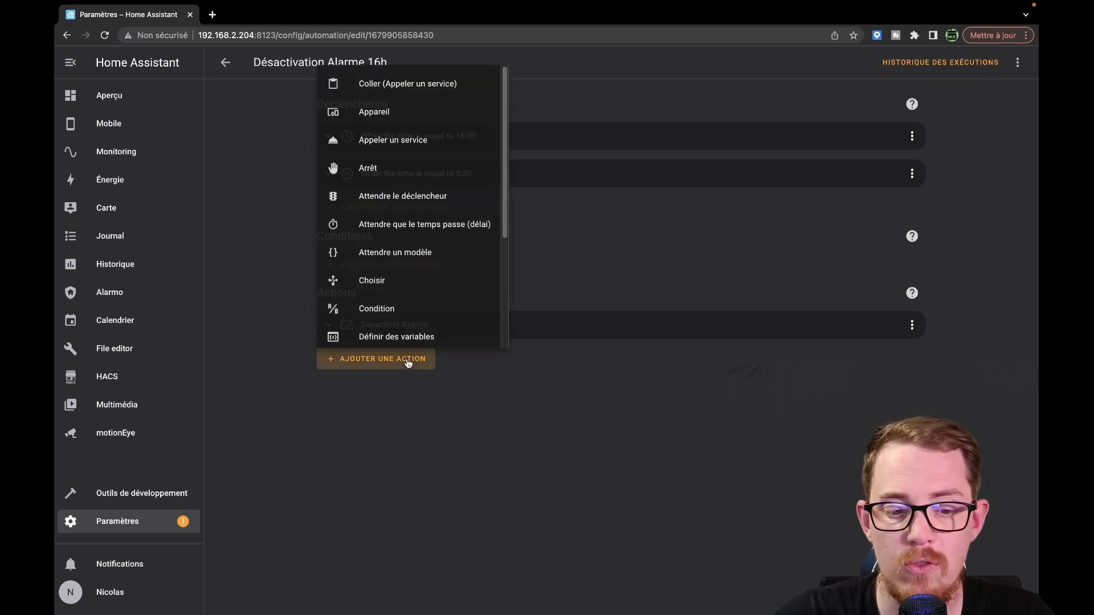
{"action": "left_click", "coordinate": [391, 86]}
{"action": "scroll", "coordinate": [627, 260], "scroll_direction": "up", "scroll_amount": 1}
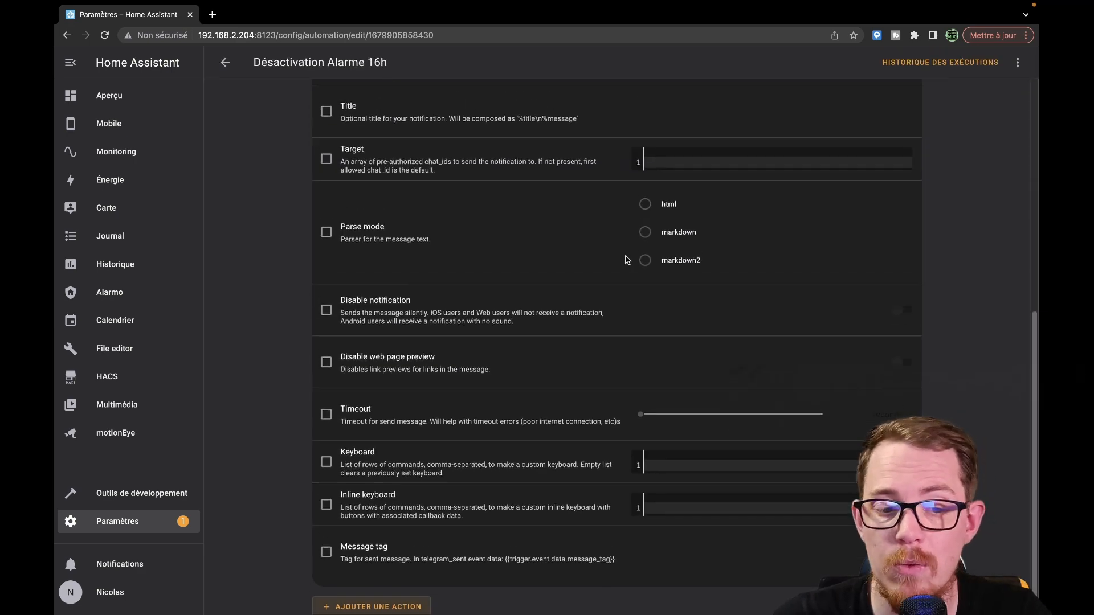
{"action": "scroll", "coordinate": [593, 283], "scroll_direction": "up", "scroll_amount": 8}
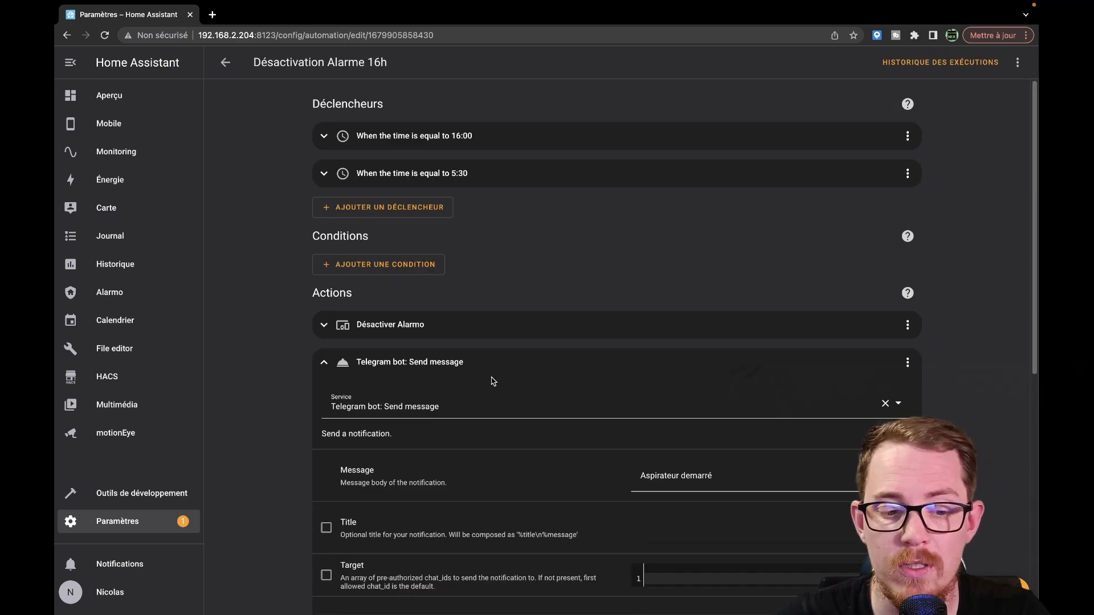
Replace the pasted action's message with "Alarme désactivée" and return to the automation list without saving.
{"action": "scroll", "coordinate": [558, 408], "scroll_direction": "down", "scroll_amount": 1}
{"action": "left_click_drag", "start_coordinate": [749, 458], "coordinate": [569, 459]}
{"action": "type", "text": "Ala"}
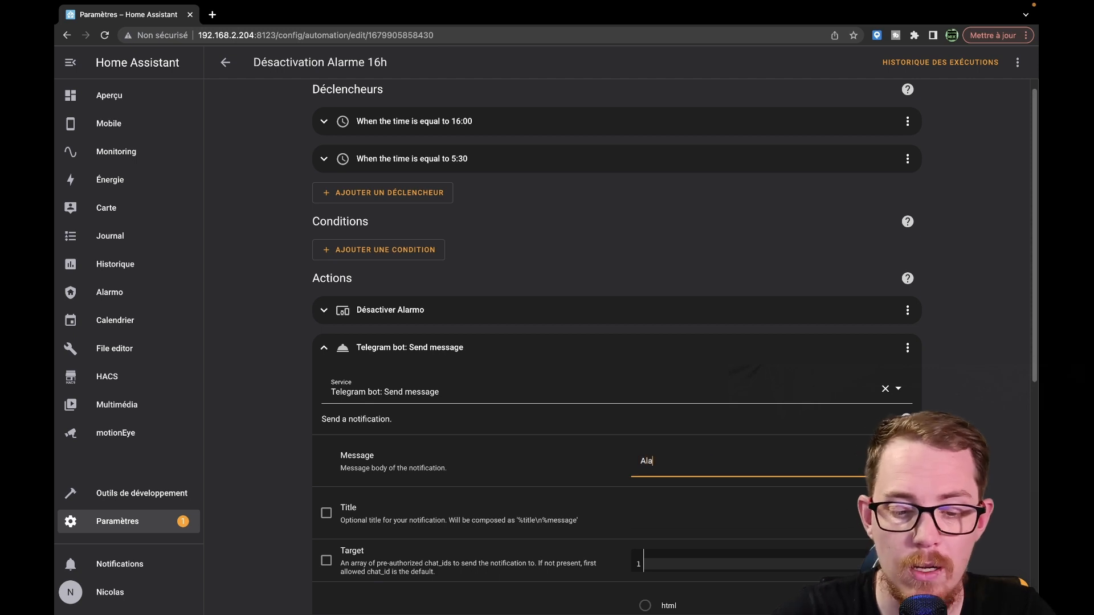
{"action": "type", "text": "rme désactivée"}
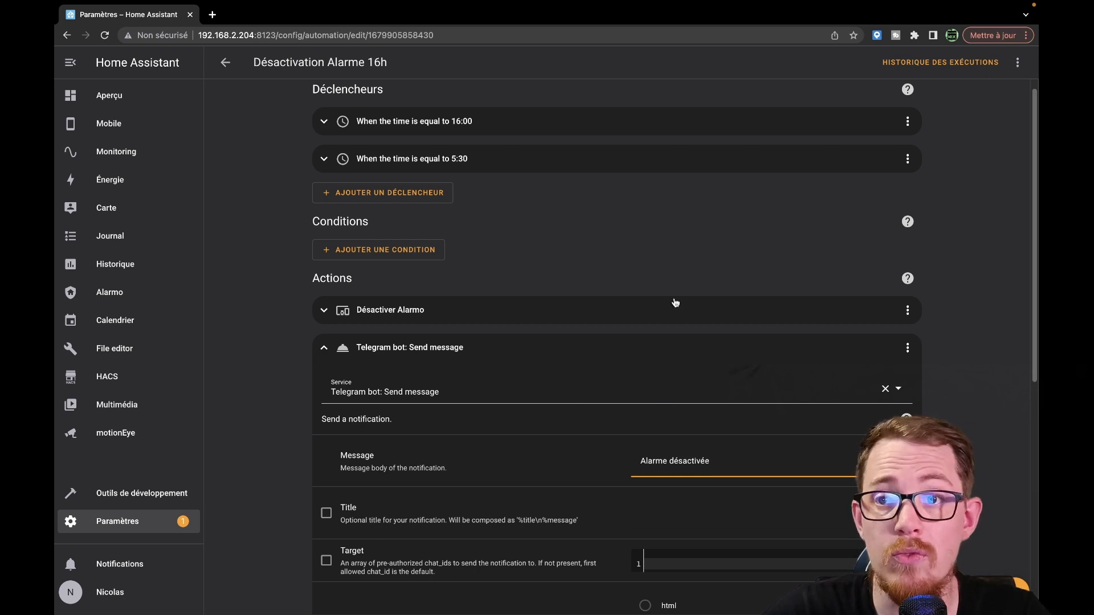
{"action": "scroll", "coordinate": [617, 307], "scroll_direction": "up", "scroll_amount": 1}
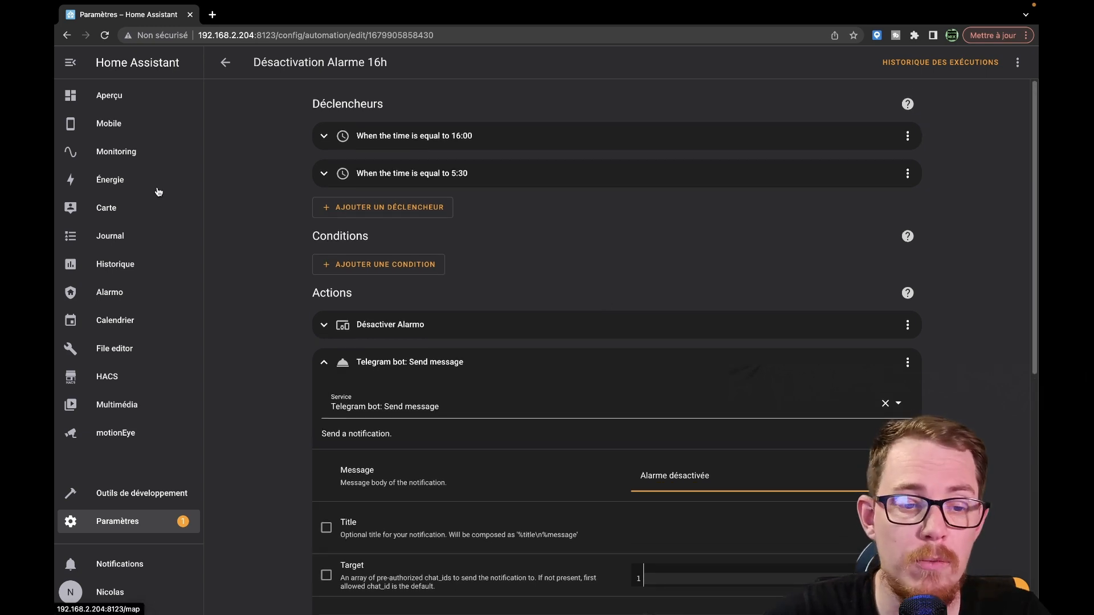
{"action": "left_click", "coordinate": [226, 67]}
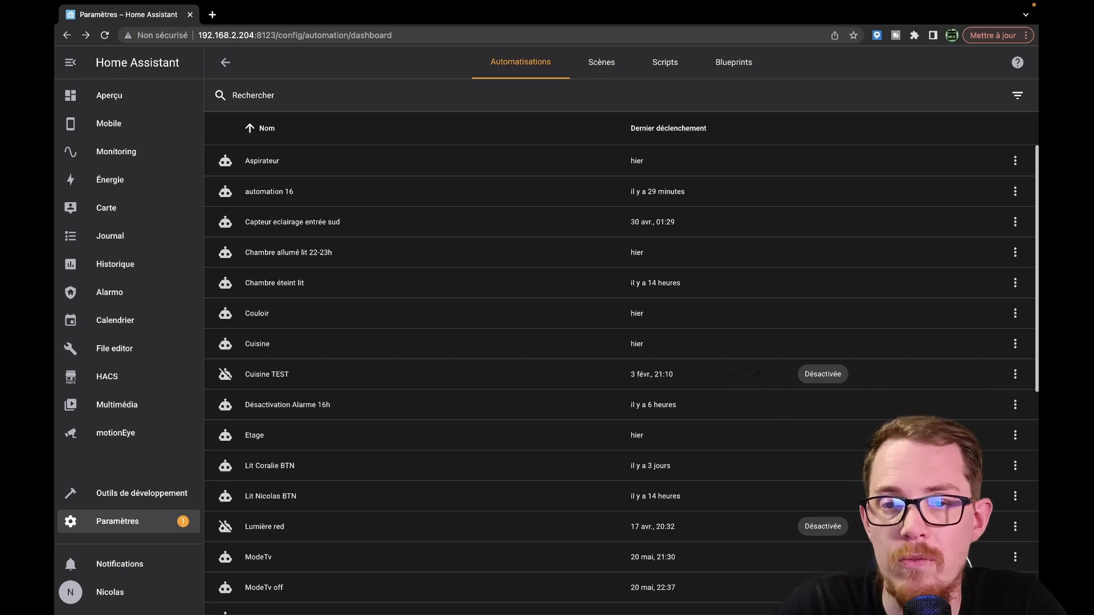
Go to the developer tools and bring up the list of current entity states.
{"action": "left_click", "coordinate": [117, 521]}
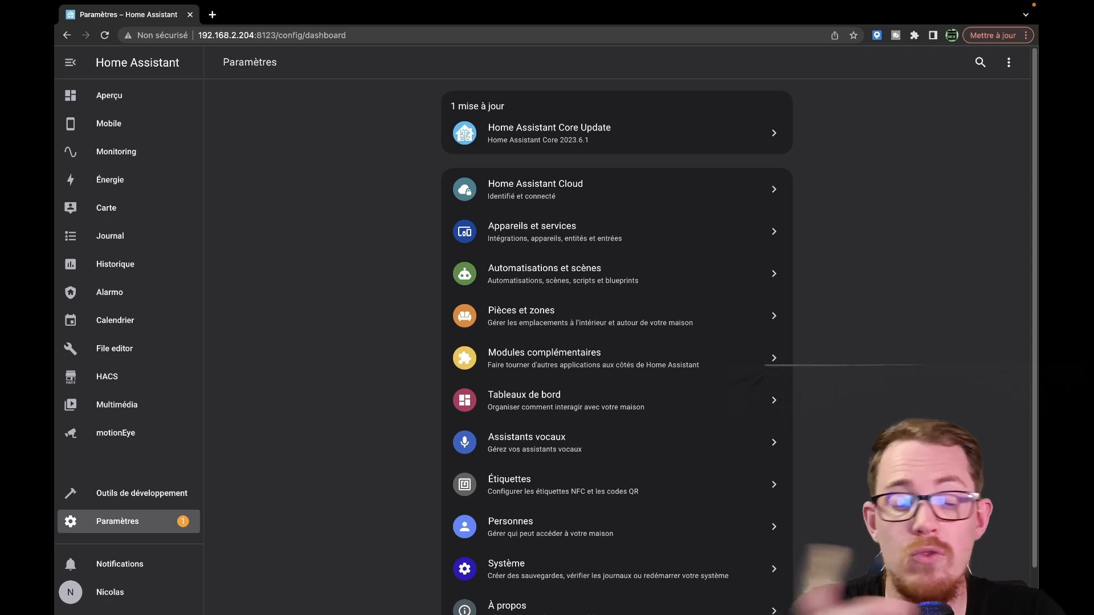
{"action": "left_click", "coordinate": [170, 496]}
{"action": "left_click", "coordinate": [360, 91]}
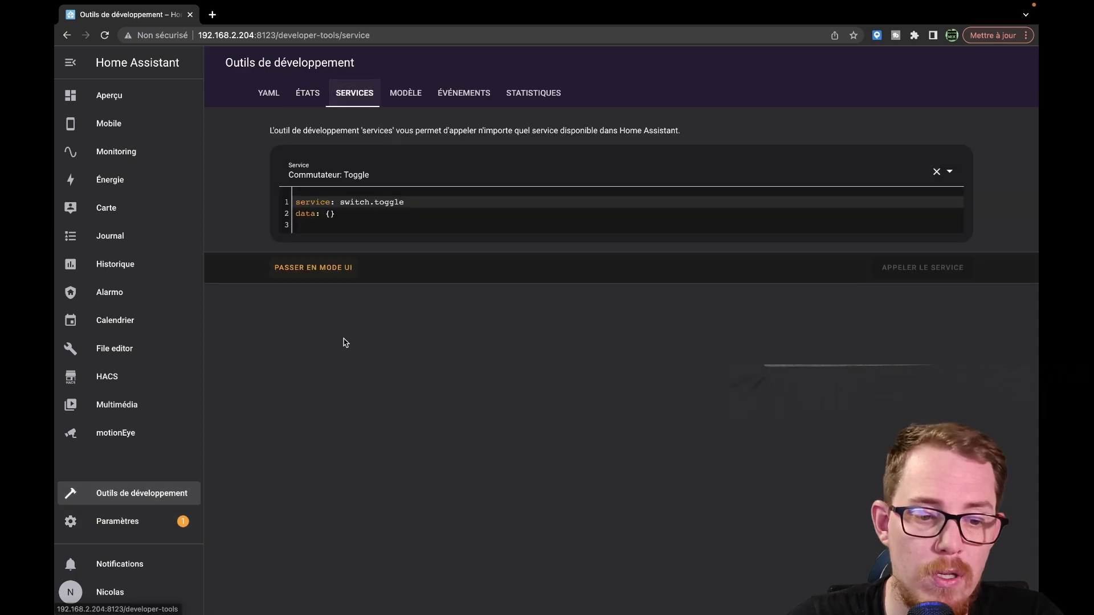
{"action": "left_click", "coordinate": [302, 96]}
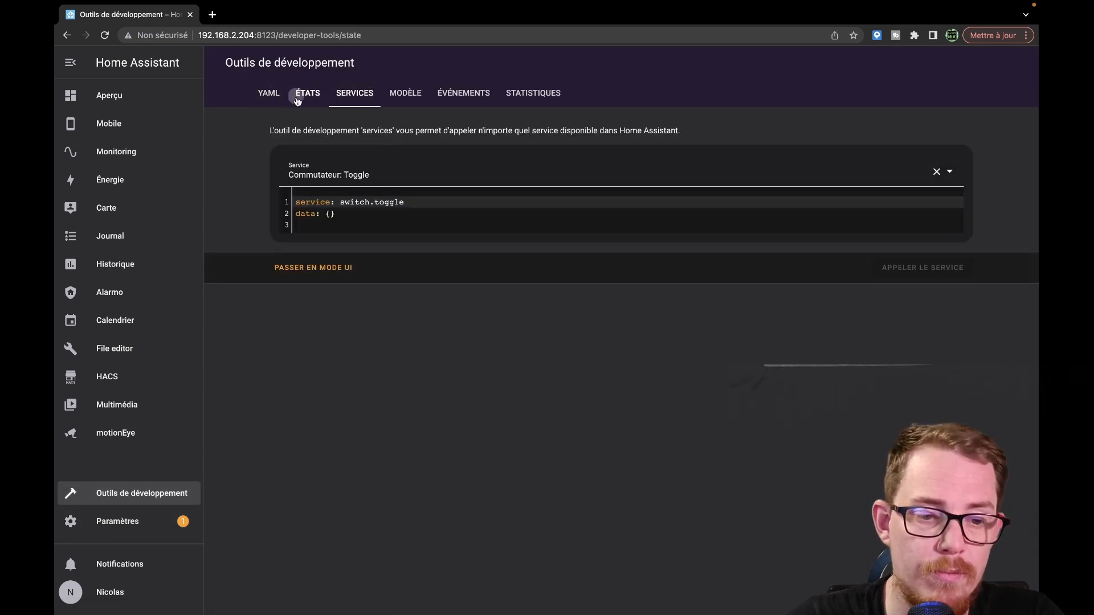
{"action": "left_click", "coordinate": [328, 228]}
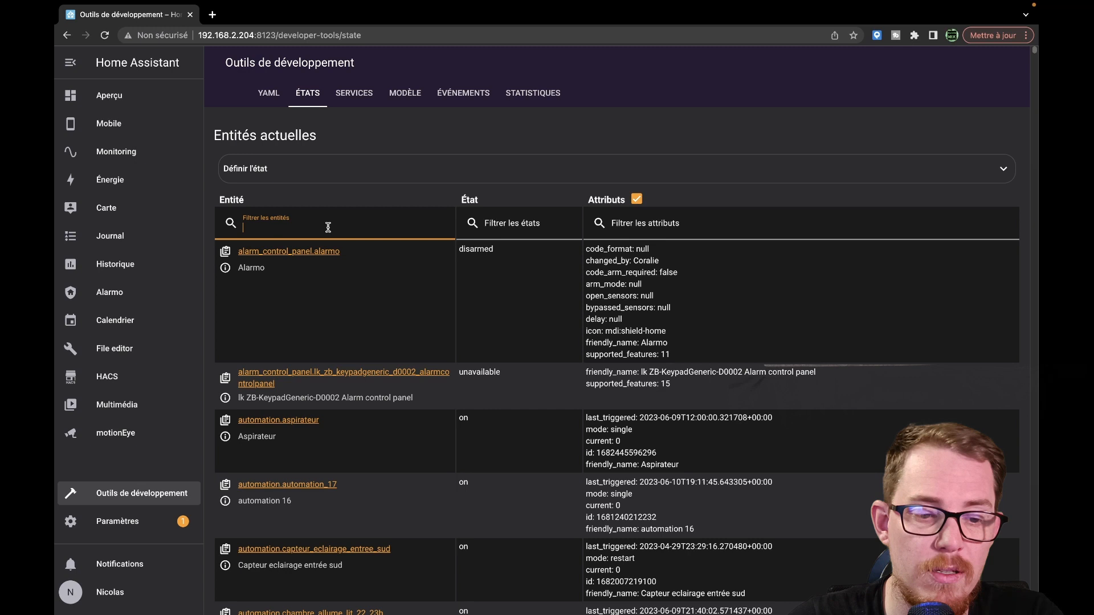
Expand the section for defining a state and select the entity camera.192_168_2_98.
{"action": "left_click", "coordinate": [309, 175]}
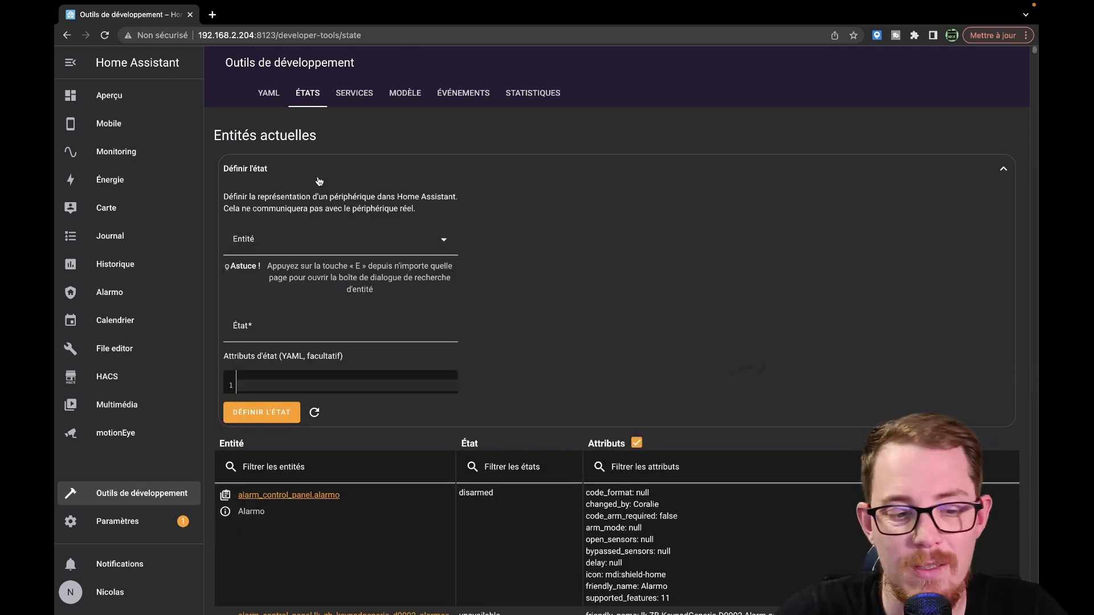
{"action": "left_click", "coordinate": [276, 236]}
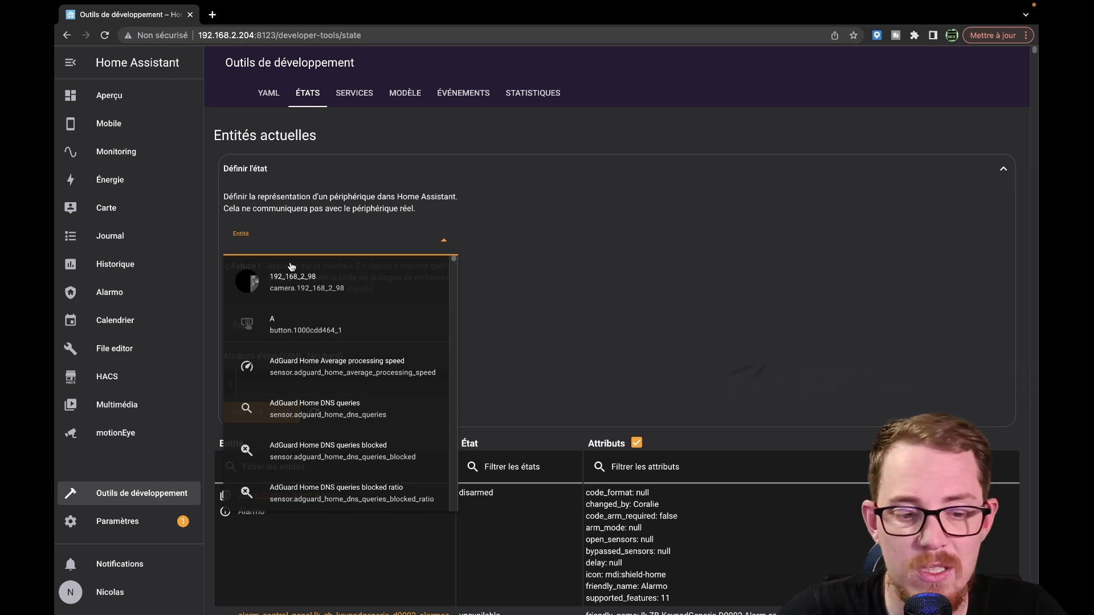
{"action": "left_click", "coordinate": [295, 282]}
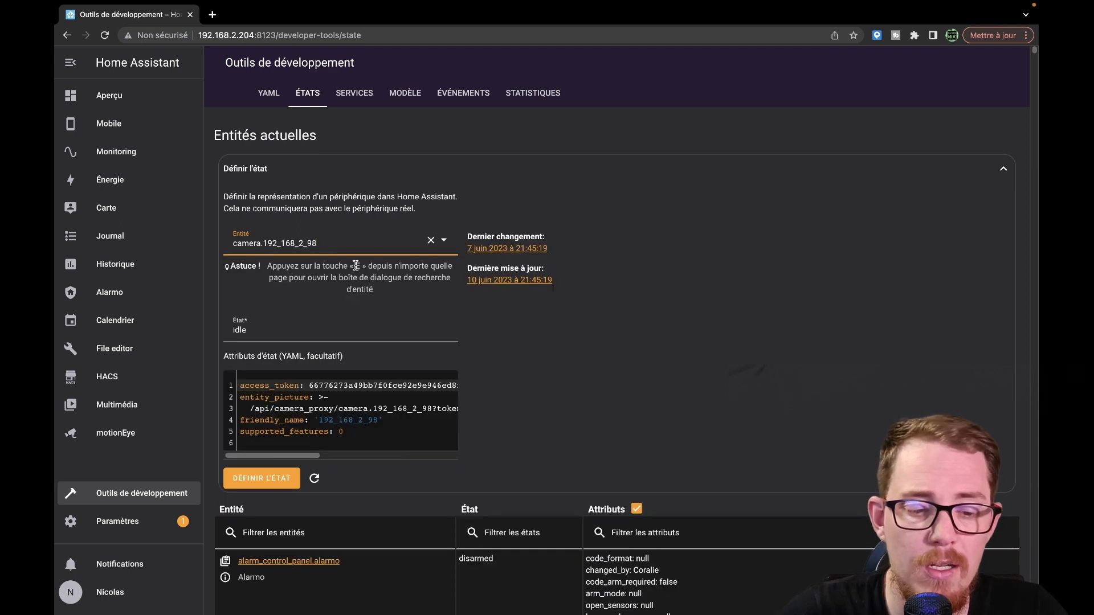
Bring up the list of selectable entities again and highlight the chosen camera's entity ID.
{"action": "left_click", "coordinate": [328, 244]}
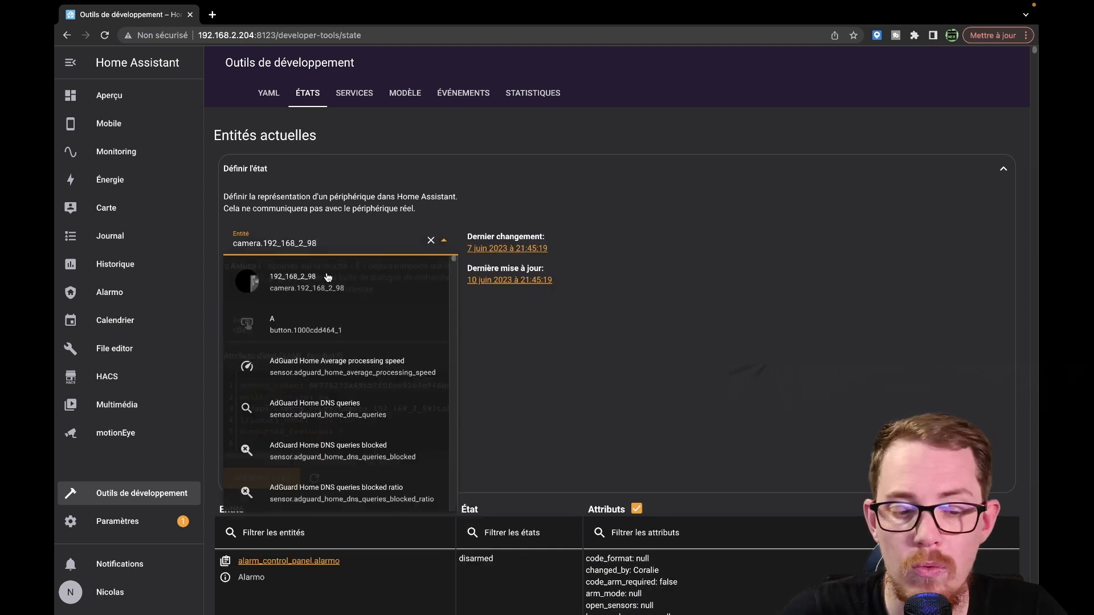
{"action": "left_click_drag", "start_coordinate": [330, 248], "coordinate": [190, 245]}
{"action": "left_click", "coordinate": [332, 235]}
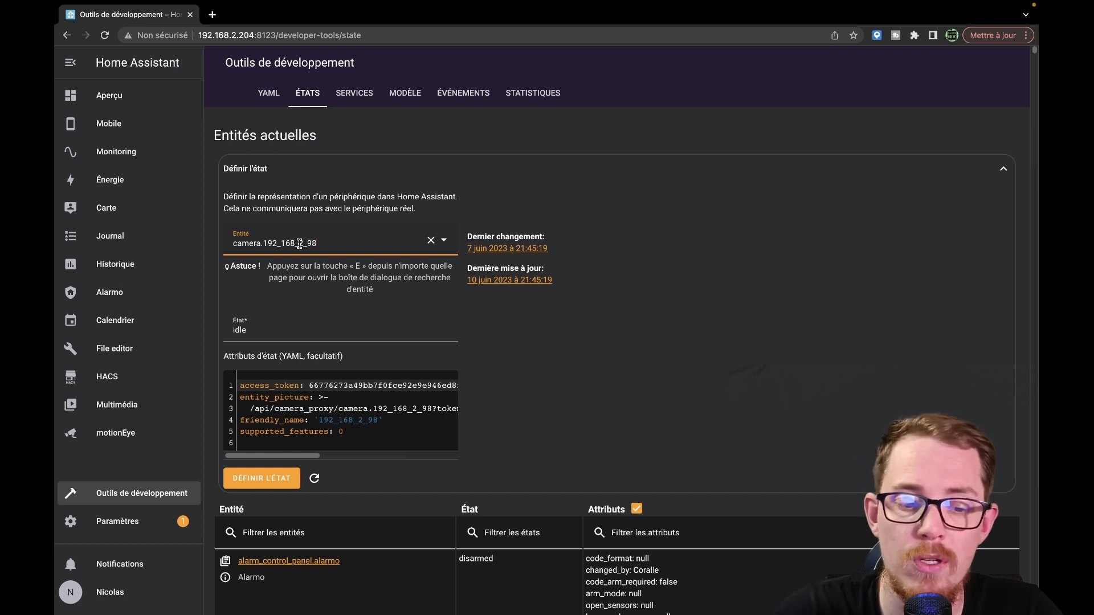
Go to the services developer tool and choose the service Sélectionner: Last (select.select_last).
{"action": "left_click", "coordinate": [359, 92]}
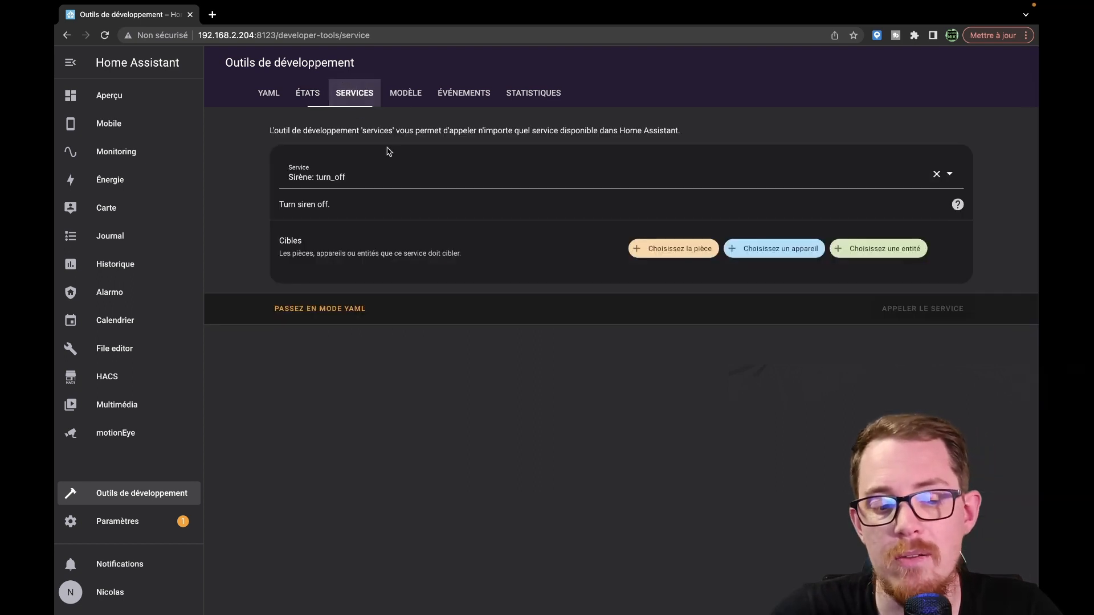
{"action": "left_click", "coordinate": [394, 177]}
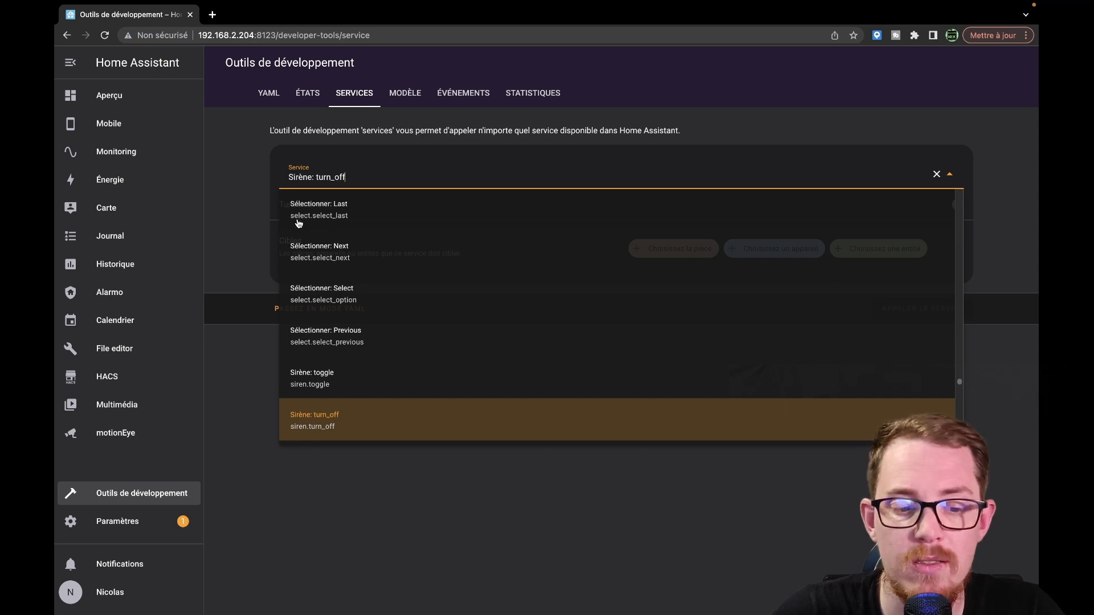
{"action": "left_click", "coordinate": [336, 218]}
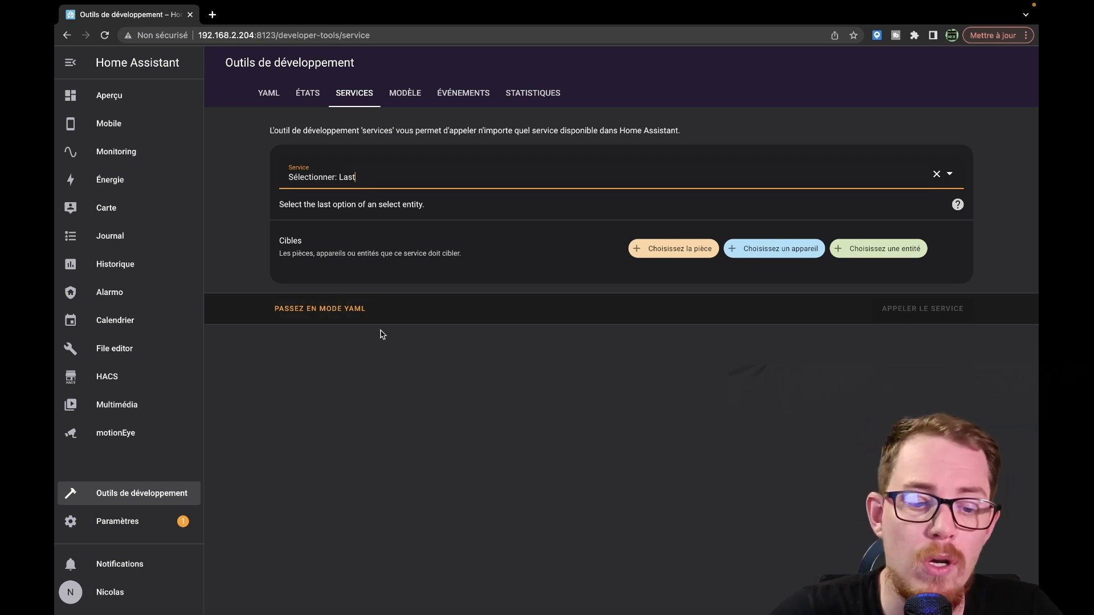
Show the service call in YAML mode and highlight its service name and data lines.
{"action": "left_click", "coordinate": [341, 312]}
{"action": "left_click_drag", "start_coordinate": [341, 202], "coordinate": [471, 211]}
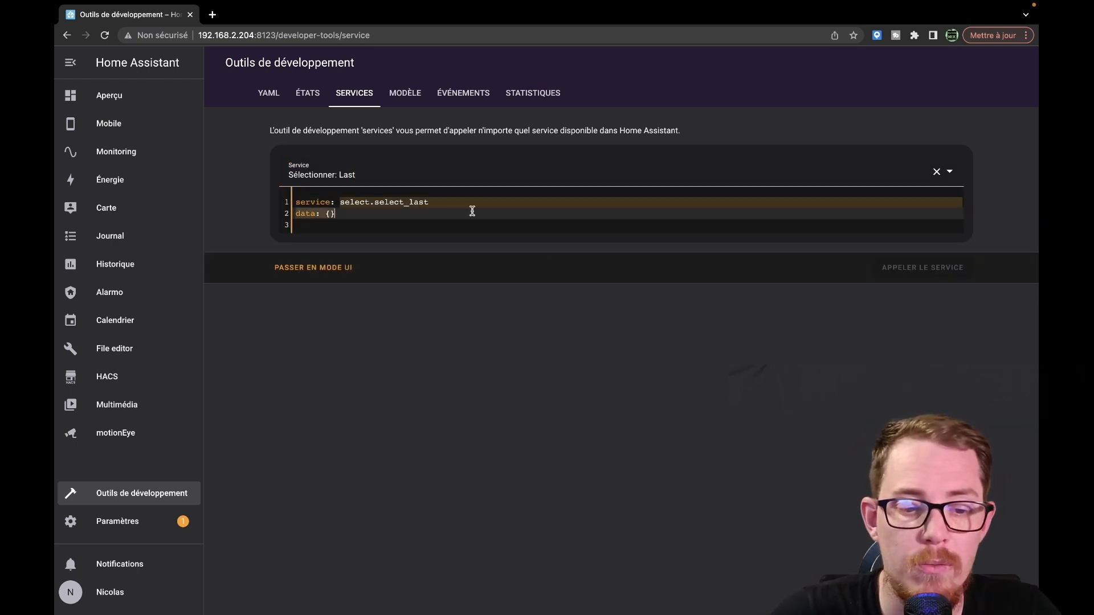
{"action": "left_click", "coordinate": [469, 200]}
{"action": "left_click", "coordinate": [371, 284]}
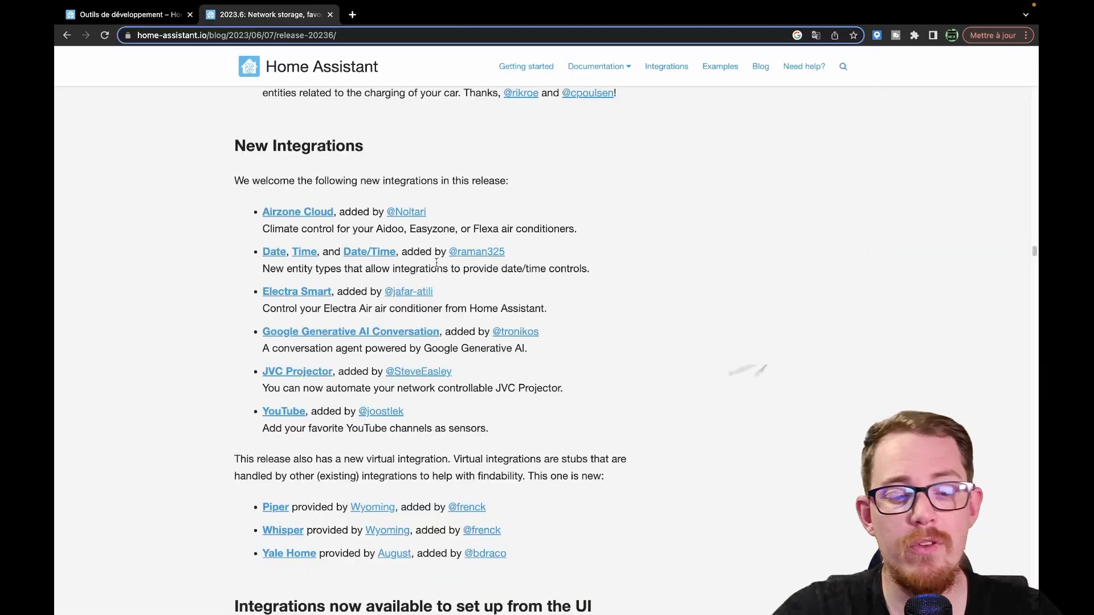
Read the 2023.6 release notes from New Integrations through the UI-configurable integrations to the Release 2023.6.1 fixes.
{"action": "scroll", "coordinate": [387, 242], "scroll_direction": "down", "scroll_amount": 2}
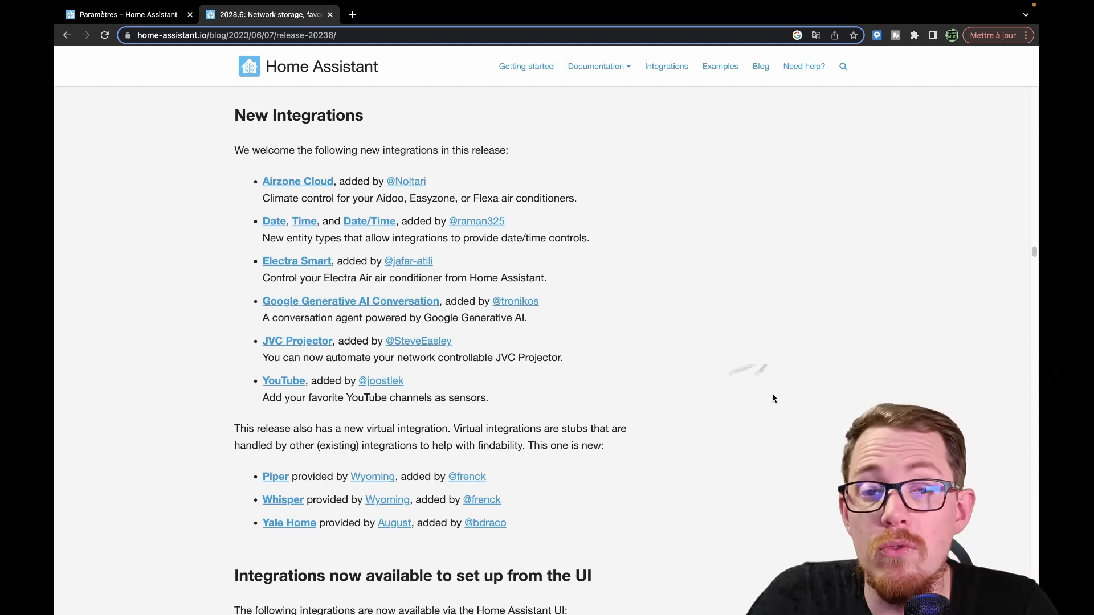
{"action": "scroll", "coordinate": [752, 435], "scroll_direction": "down", "scroll_amount": 4}
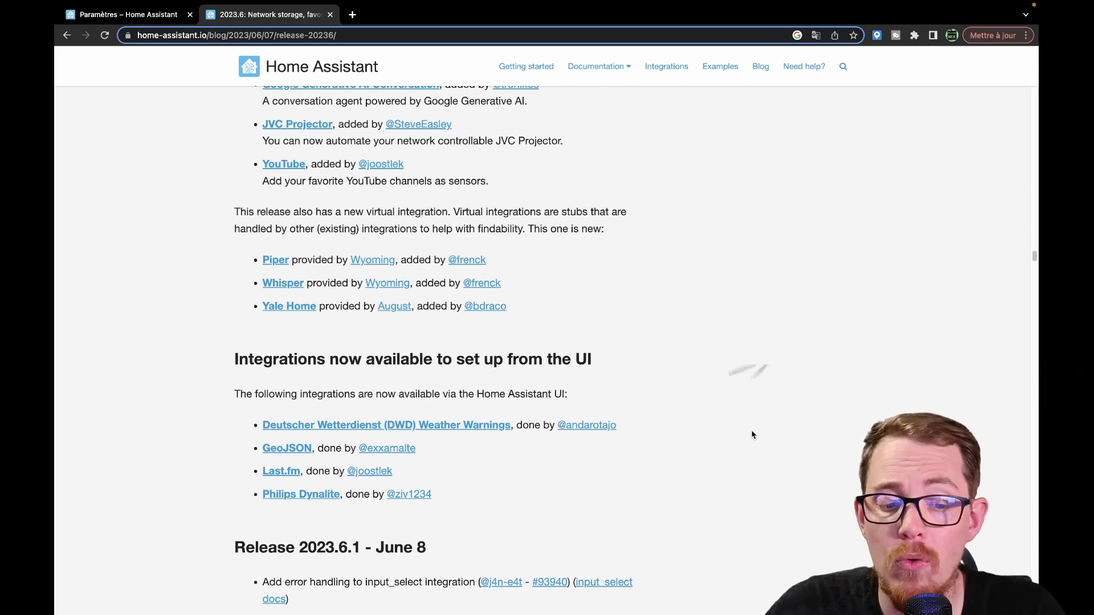
{"action": "scroll", "coordinate": [751, 432], "scroll_direction": "down", "scroll_amount": 3}
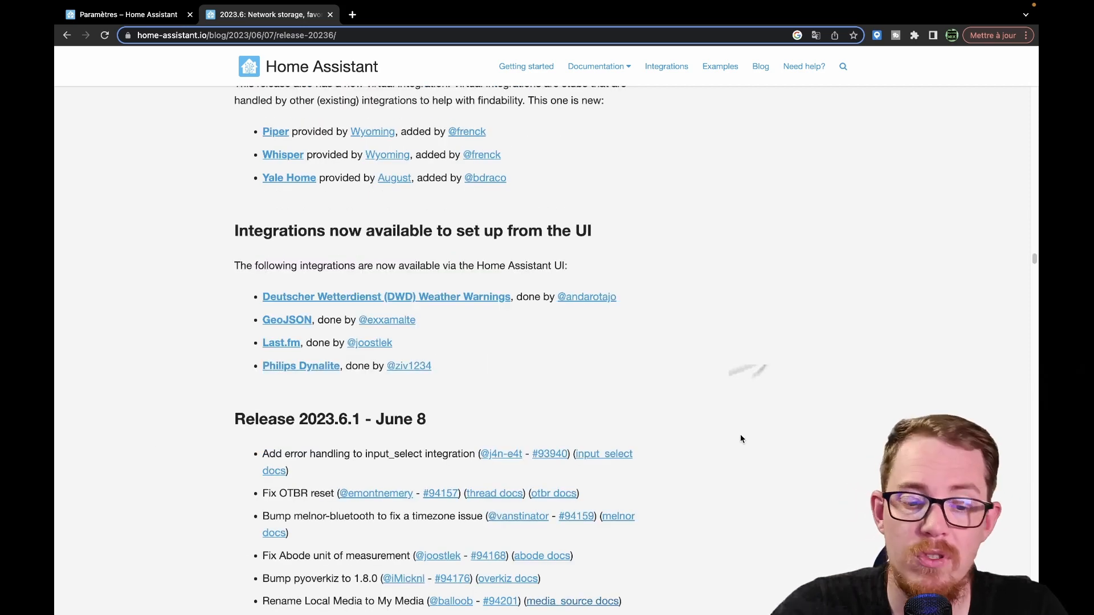
{"action": "scroll", "coordinate": [701, 357], "scroll_direction": "down", "scroll_amount": 3}
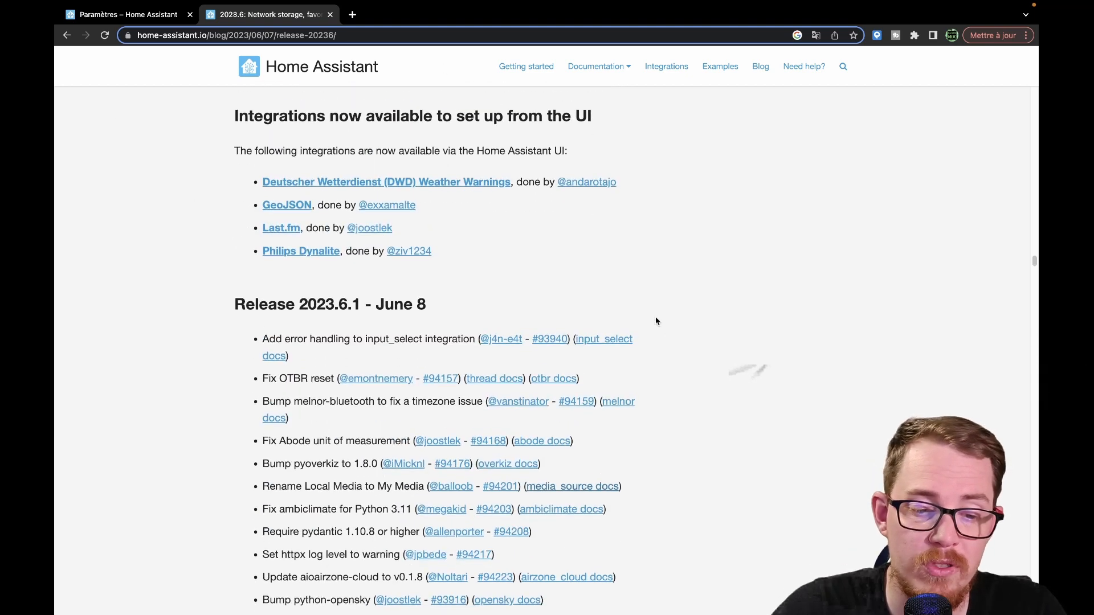
{"action": "scroll", "coordinate": [688, 282], "scroll_direction": "down", "scroll_amount": 1}
{"action": "scroll", "coordinate": [733, 267], "scroll_direction": "down", "scroll_amount": 3}
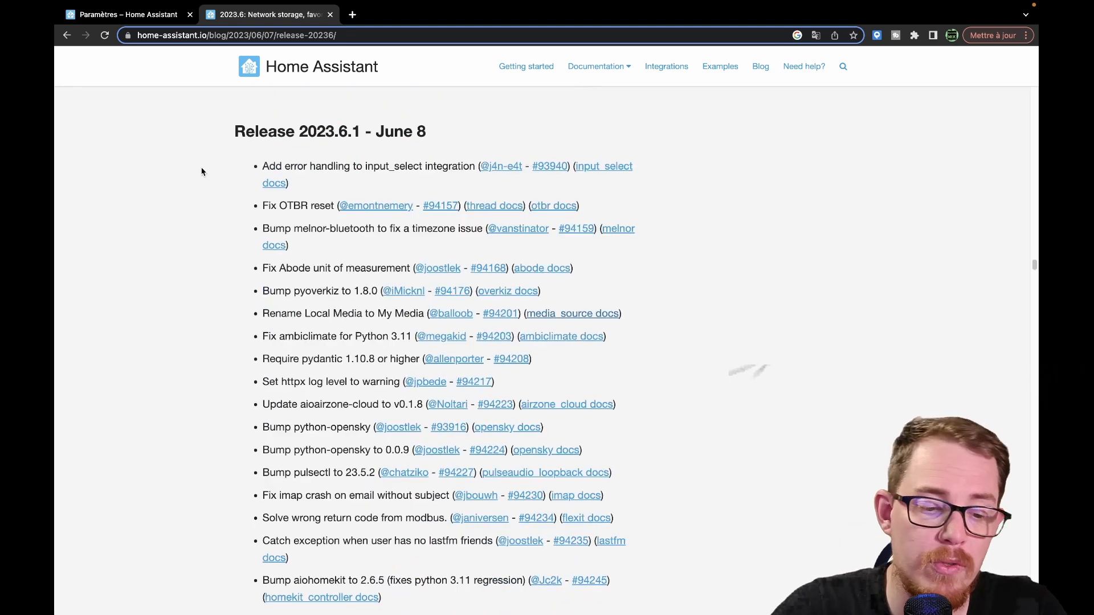
{"action": "scroll", "coordinate": [400, 342], "scroll_direction": "down", "scroll_amount": 5}
{"action": "scroll", "coordinate": [400, 341], "scroll_direction": "down", "scroll_amount": 8}
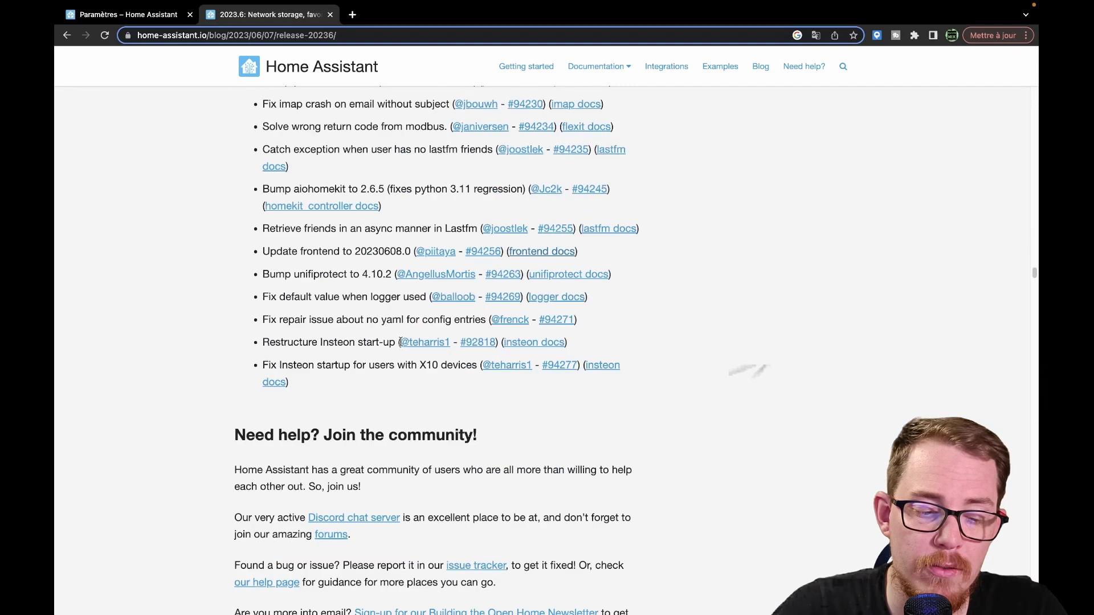